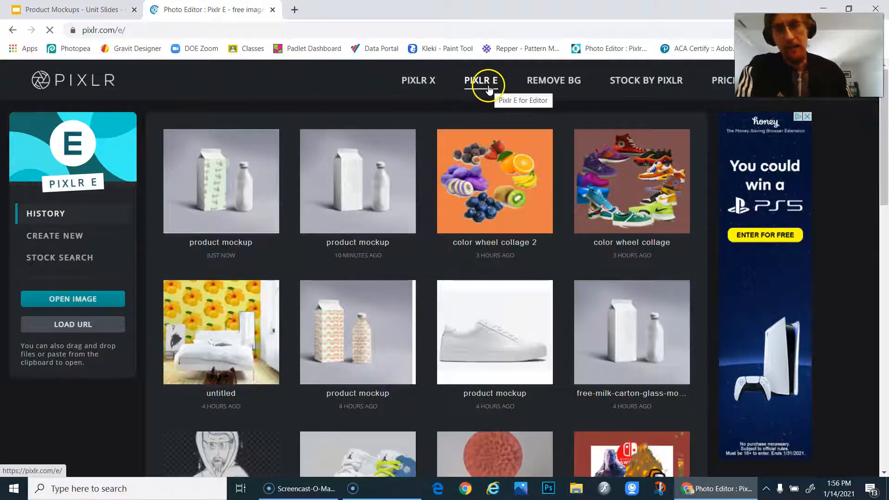
Step: Start a new blank image in Pixlr E and name it Product Mockup
{"action": "left_click", "coordinate": [414, 78]}
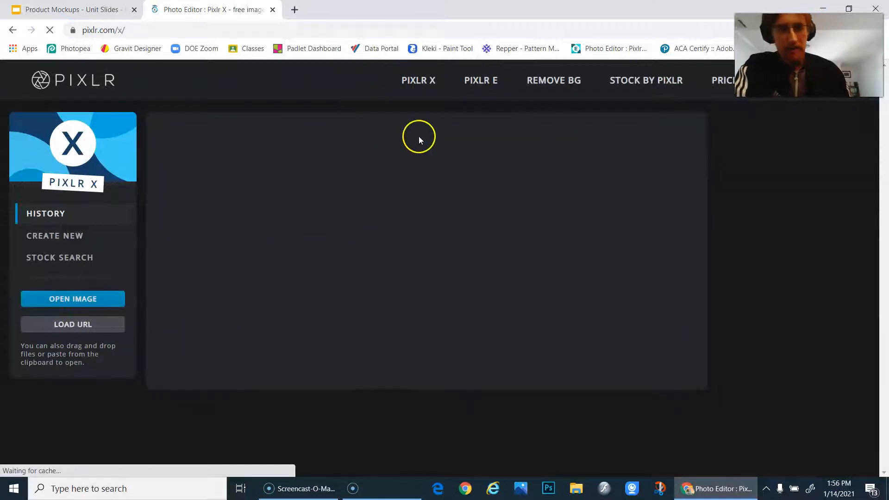
{"action": "left_click", "coordinate": [491, 85]}
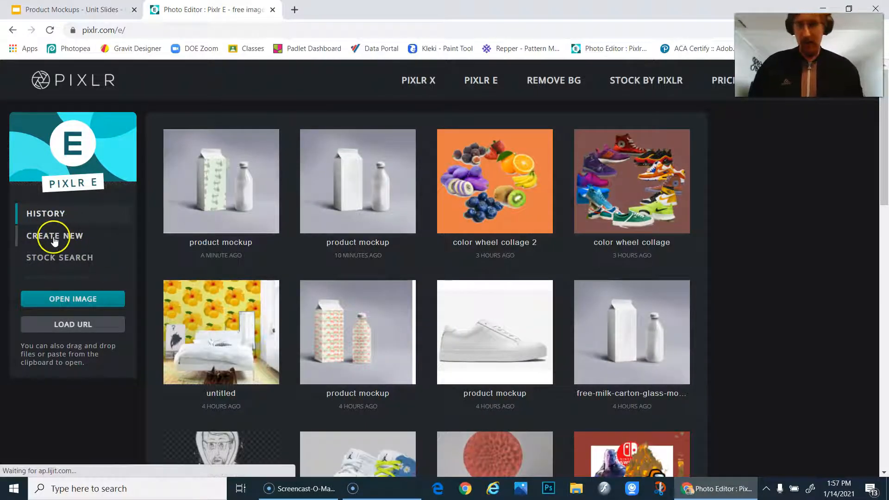
{"action": "left_click", "coordinate": [54, 235]}
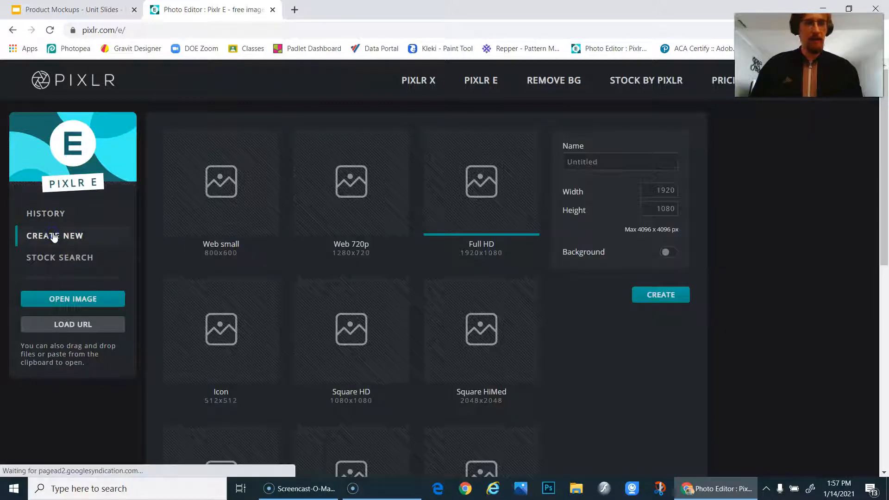
{"action": "left_click", "coordinate": [624, 162]}
{"action": "double_click", "coordinate": [624, 163]}
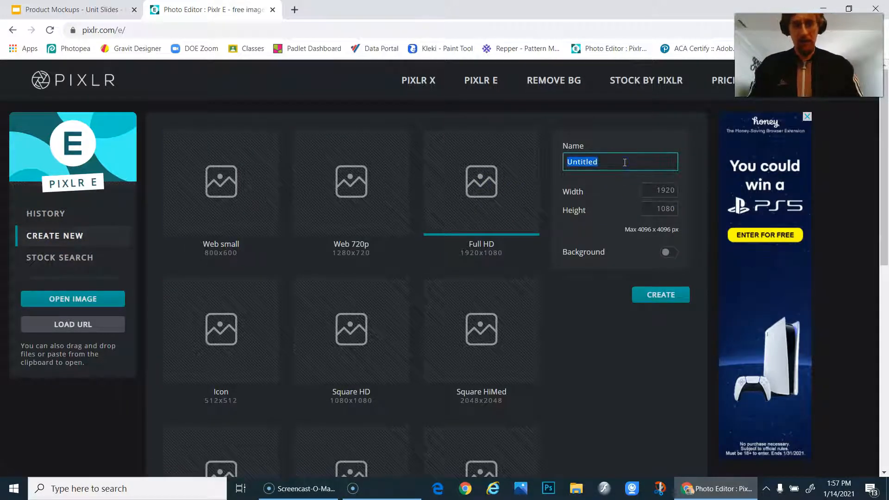
{"action": "type", "text": "Product "}
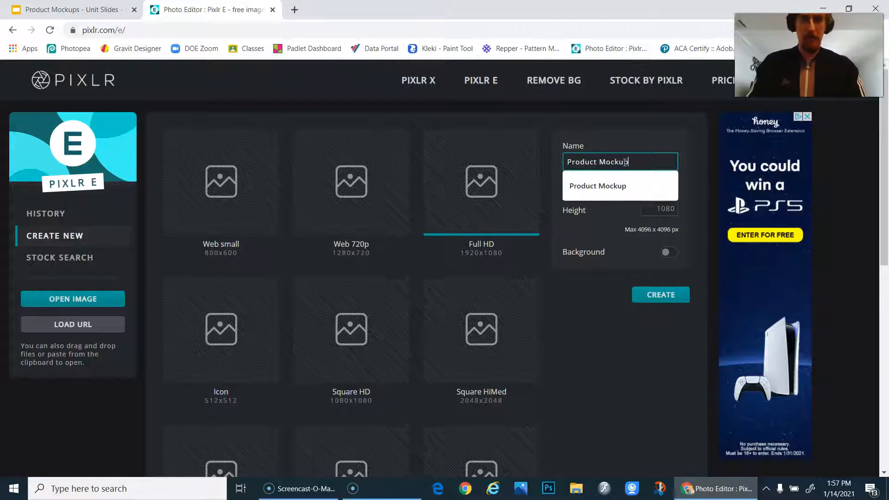
{"action": "type", "text": "Mockup"}
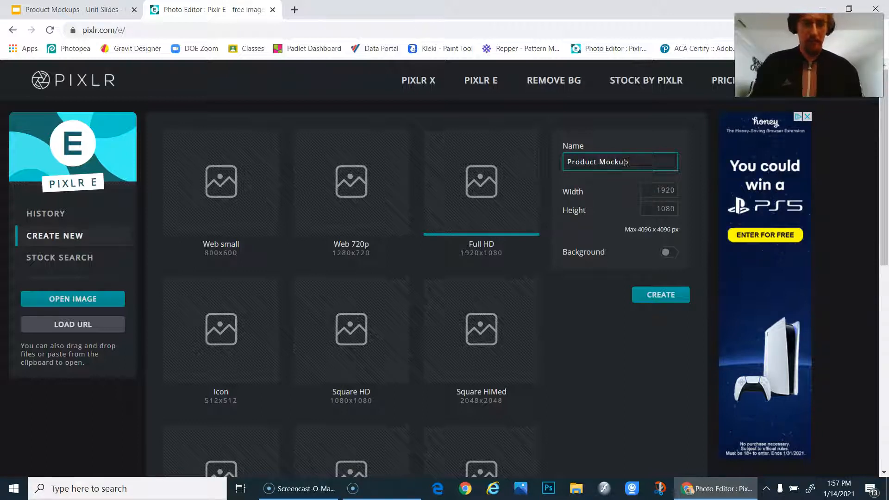
Step: Enable a gray #999999 background and create the 1920 x 1080 image
{"action": "left_click", "coordinate": [672, 254]}
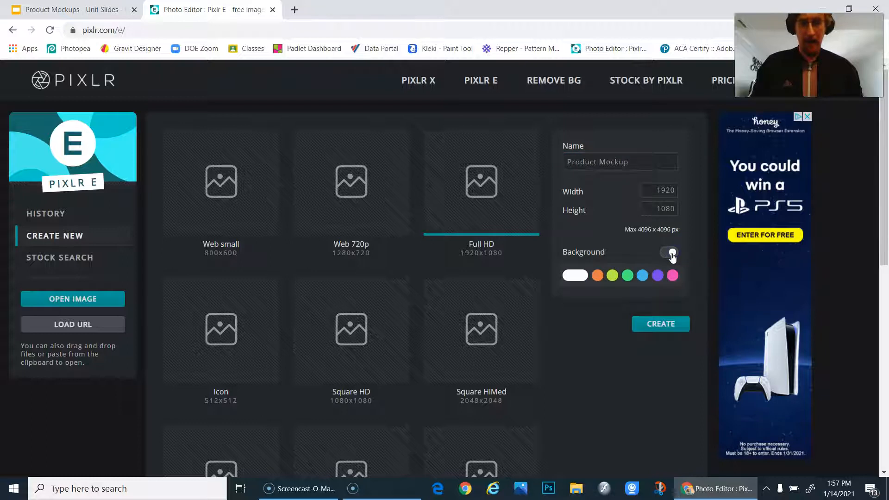
{"action": "left_click", "coordinate": [572, 279]}
{"action": "mouse_move", "coordinate": [551, 326]}
{"action": "left_mouse_down"}
{"action": "mouse_move", "coordinate": [532, 338]}
{"action": "mouse_move", "coordinate": [524, 308]}
{"action": "mouse_move", "coordinate": [569, 241]}
{"action": "left_mouse_up"}
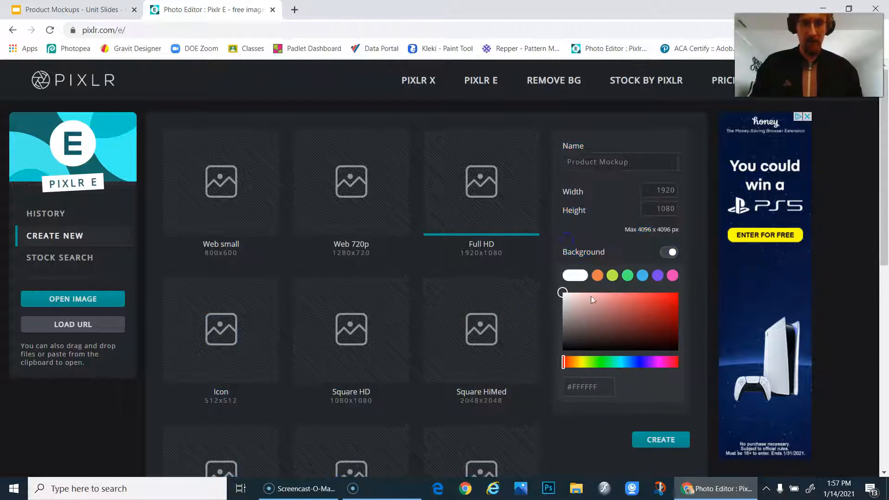
{"action": "left_click_drag", "start_coordinate": [574, 324], "coordinate": [551, 315]}
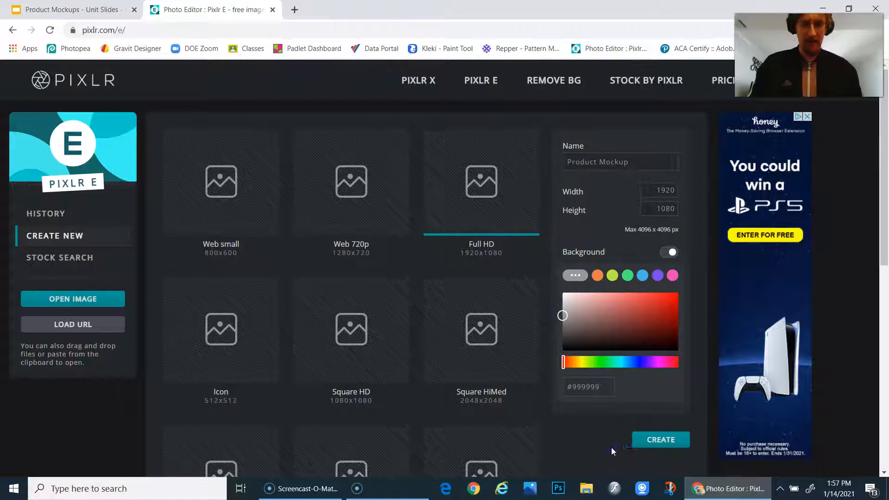
{"action": "left_click", "coordinate": [652, 442]}
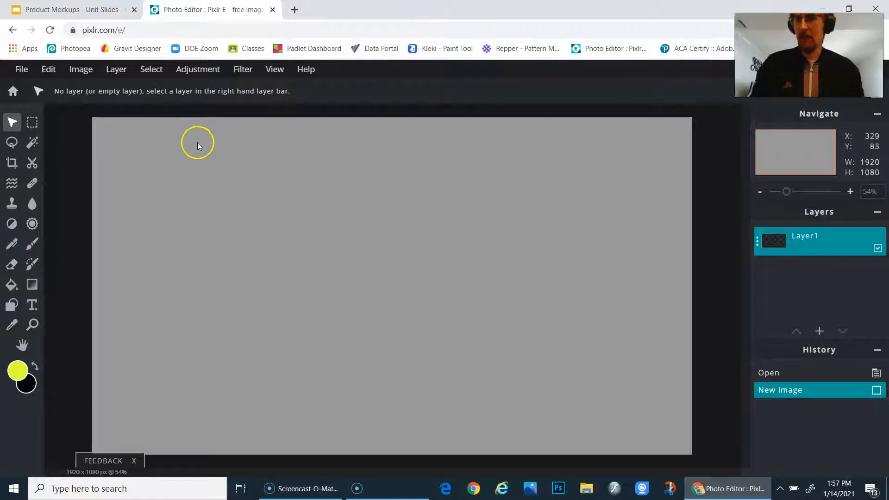
Step: Add the Product Mockup (1) image from the Downloads folder as a new layer
{"action": "scroll", "coordinate": [264, 251], "scroll_direction": "down", "scroll_amount": 1}
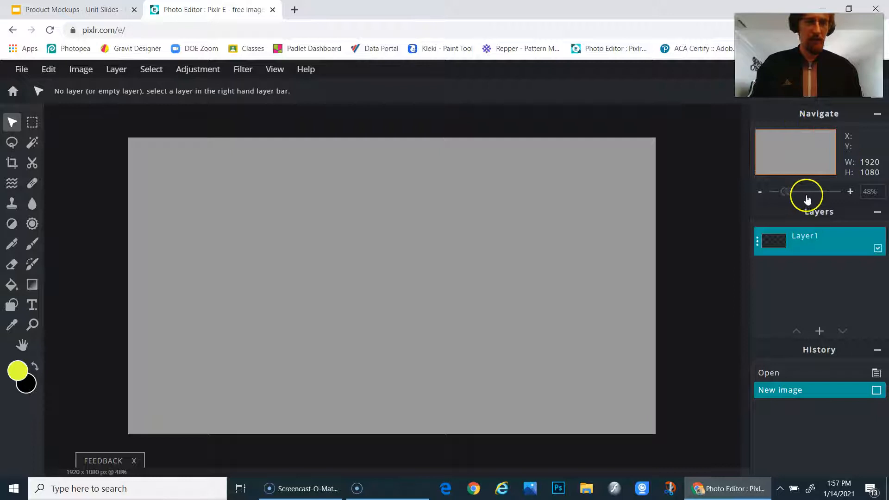
{"action": "left_click_drag", "start_coordinate": [783, 199], "coordinate": [787, 198]}
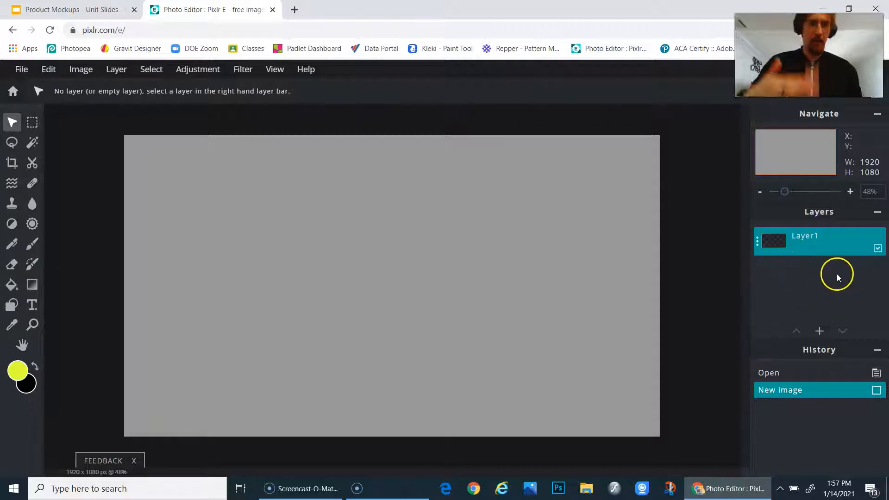
{"action": "left_click_drag", "start_coordinate": [849, 251], "coordinate": [844, 251]}
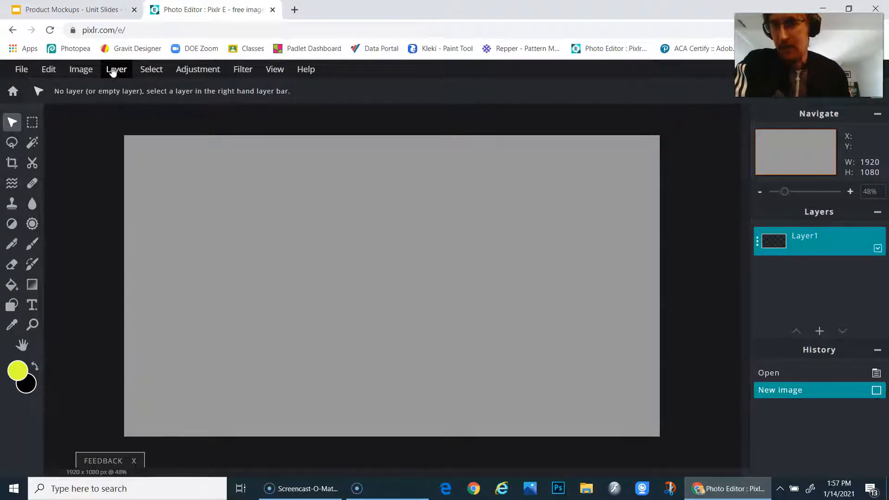
{"action": "left_click", "coordinate": [19, 69]}
{"action": "mouse_move", "coordinate": [97, 71]}
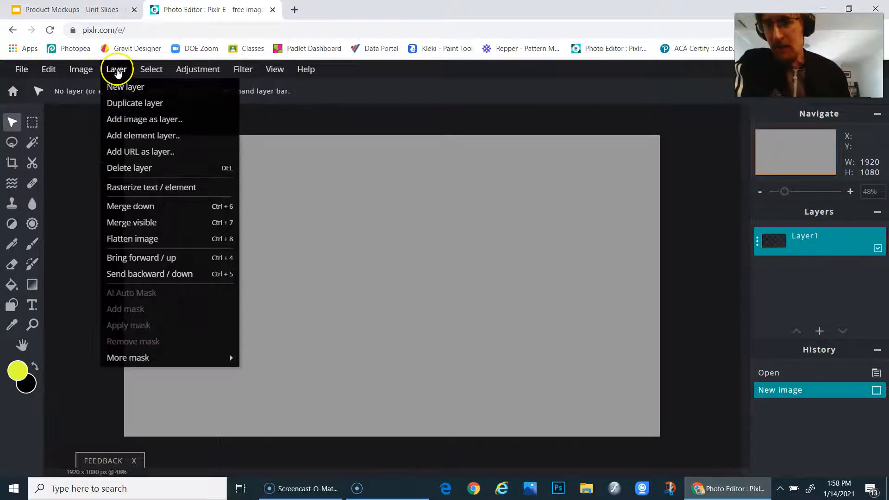
{"action": "left_click", "coordinate": [144, 120]}
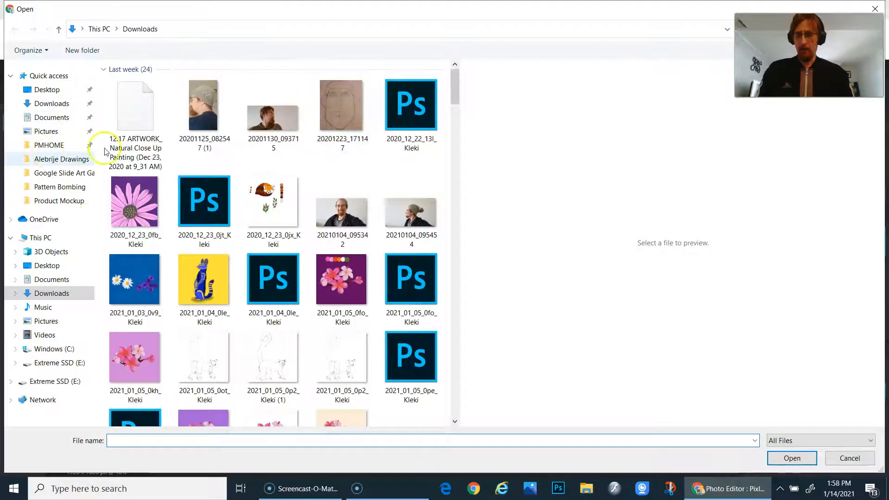
{"action": "left_click", "coordinate": [276, 109]}
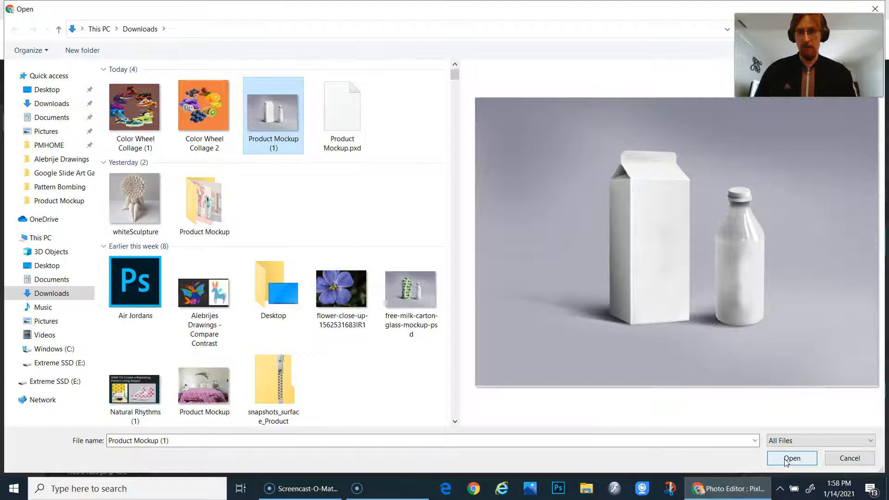
{"action": "left_click", "coordinate": [791, 458]}
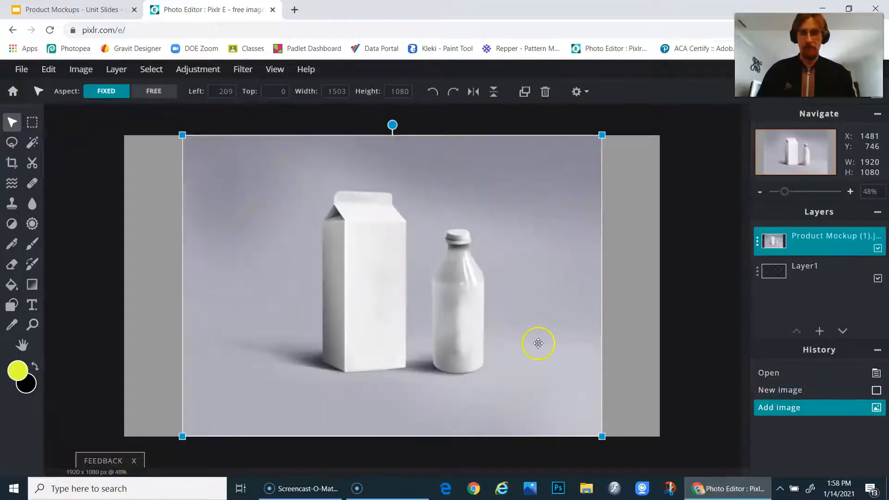
Step: Enlarge the mockup image layer to 1619 x 1163 and place it at left 140, top -41 on the canvas
{"action": "left_click_drag", "start_coordinate": [177, 143], "coordinate": [138, 148]}
{"action": "right_click", "coordinate": [139, 149]}
{"action": "left_click", "coordinate": [291, 189]}
{"action": "left_click_drag", "start_coordinate": [369, 200], "coordinate": [393, 213]}
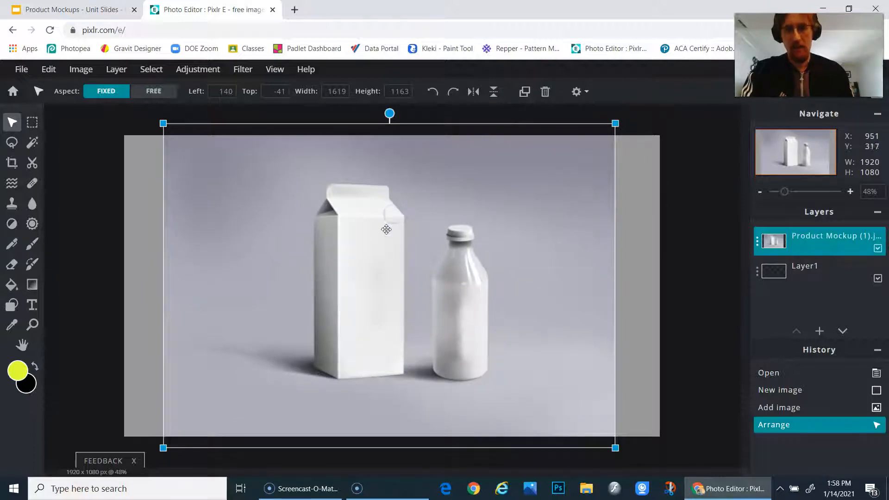
Step: Crop away the gray strips on both sides of the mockup image, reducing the canvas width to 1609 px
{"action": "left_click", "coordinate": [11, 166]}
{"action": "left_click_drag", "start_coordinate": [123, 284], "coordinate": [163, 276]}
{"action": "left_click_drag", "start_coordinate": [662, 275], "coordinate": [617, 276]}
{"action": "key", "text": "Return"}
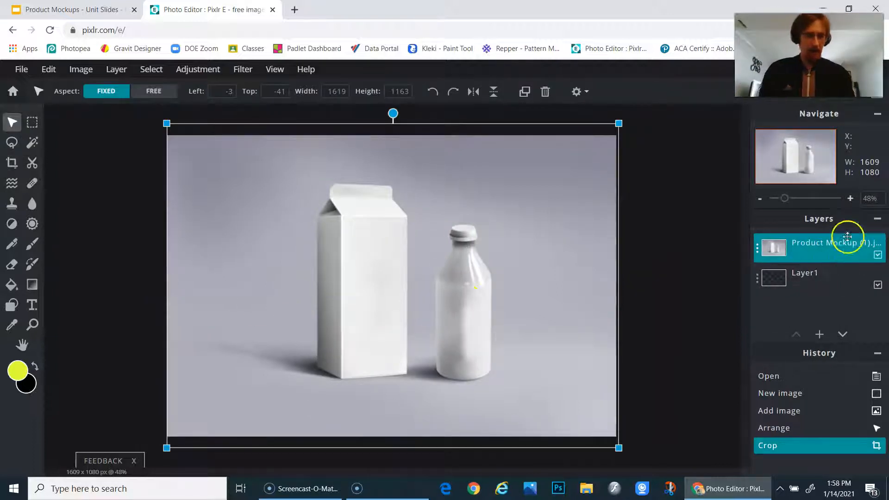
Step: Toggle the Product Mockup (1) layer's visibility off and on, lock the layer, and try moving the carton image
{"action": "left_click", "coordinate": [757, 250]}
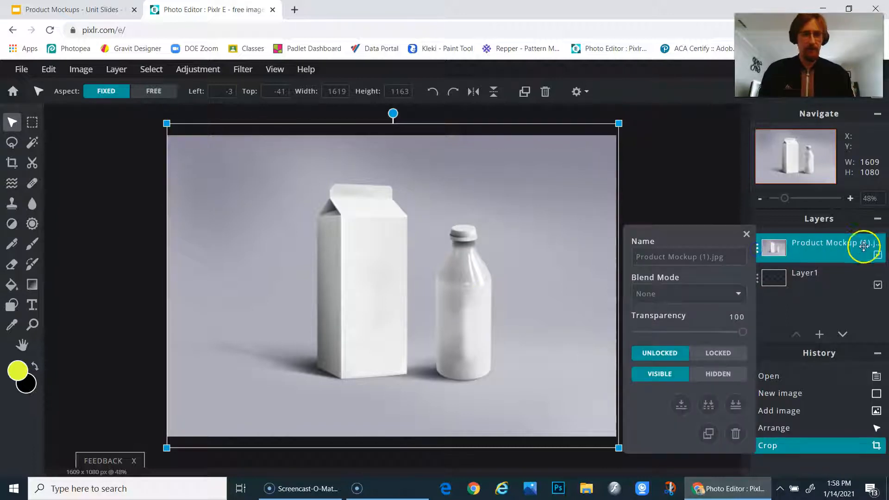
{"action": "left_click", "coordinate": [878, 255]}
{"action": "left_click", "coordinate": [878, 255]}
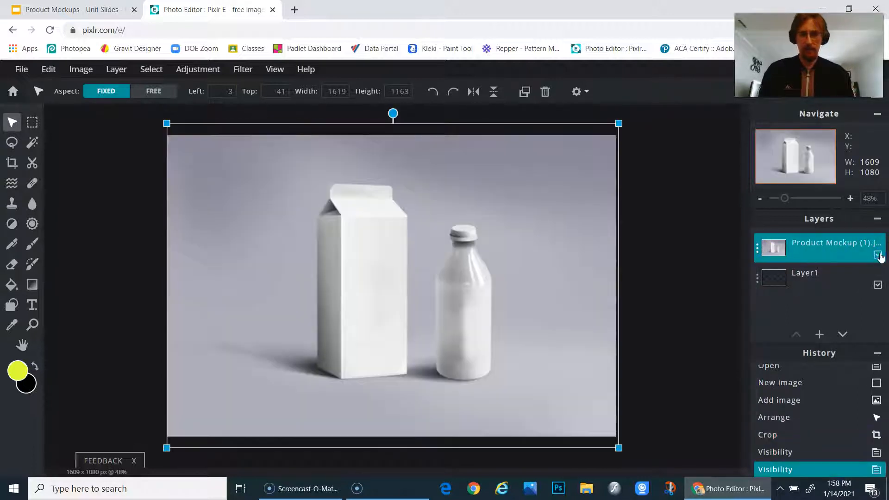
{"action": "left_click", "coordinate": [757, 251]}
{"action": "left_click", "coordinate": [718, 353]}
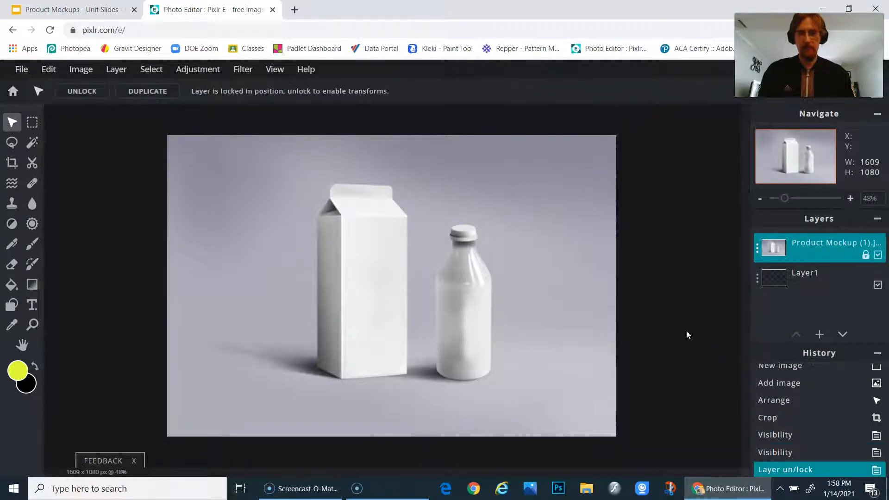
{"action": "left_click", "coordinate": [348, 303]}
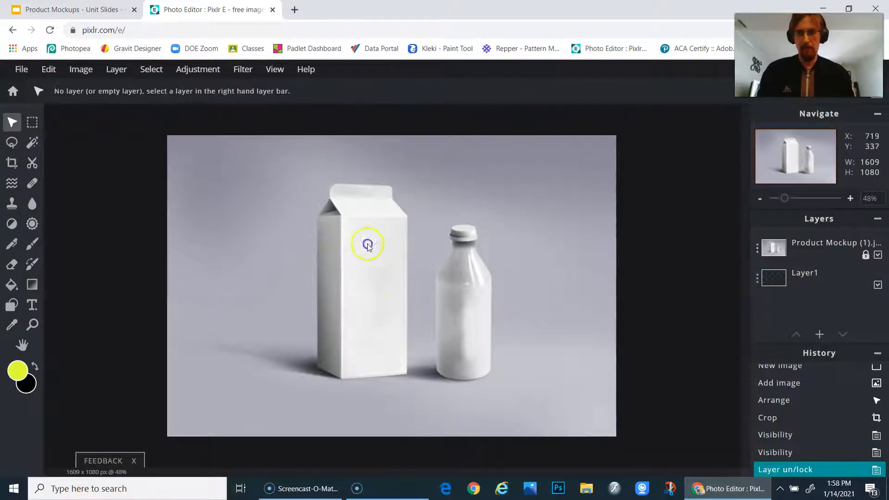
{"action": "left_click_drag", "start_coordinate": [338, 249], "coordinate": [344, 307]}
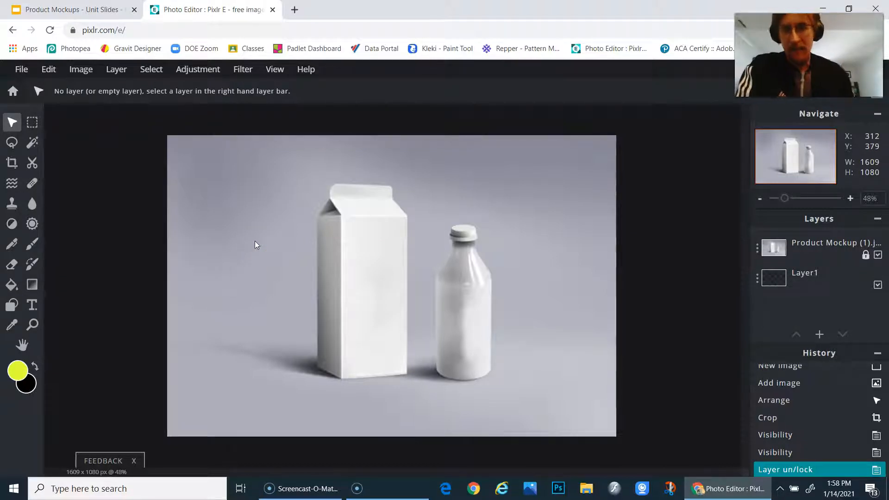
Step: Add the reindeer and Christmas tree pattern surface_p1_2020_12_18_0ka_Kleki_2000x3000 from Downloads as a new layer
{"action": "scroll", "coordinate": [275, 203], "scroll_direction": "up", "scroll_amount": 2}
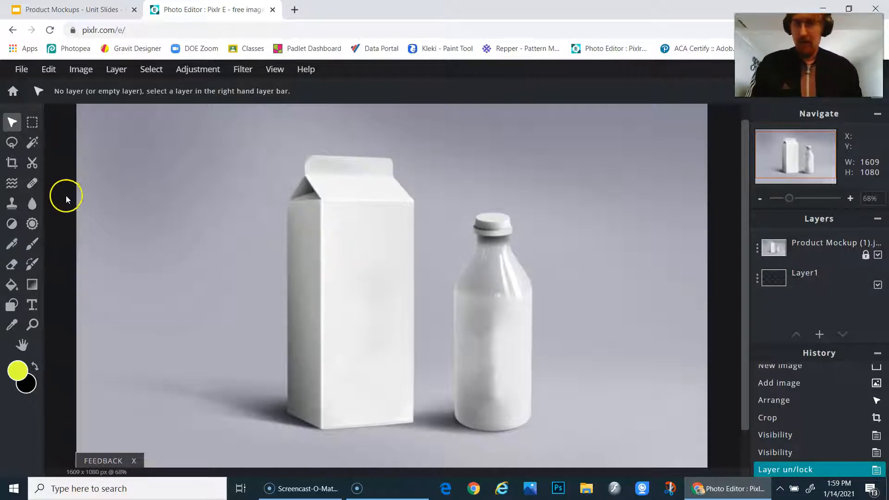
{"action": "left_click", "coordinate": [116, 69]}
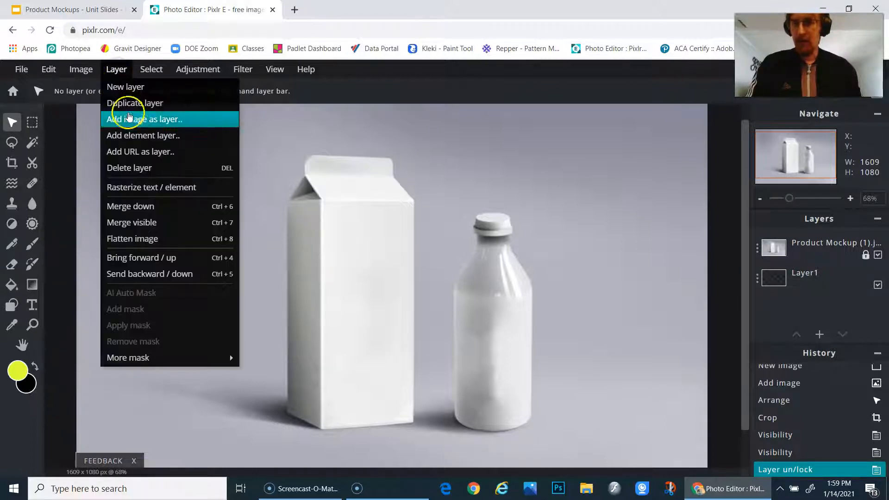
{"action": "left_click", "coordinate": [134, 120]}
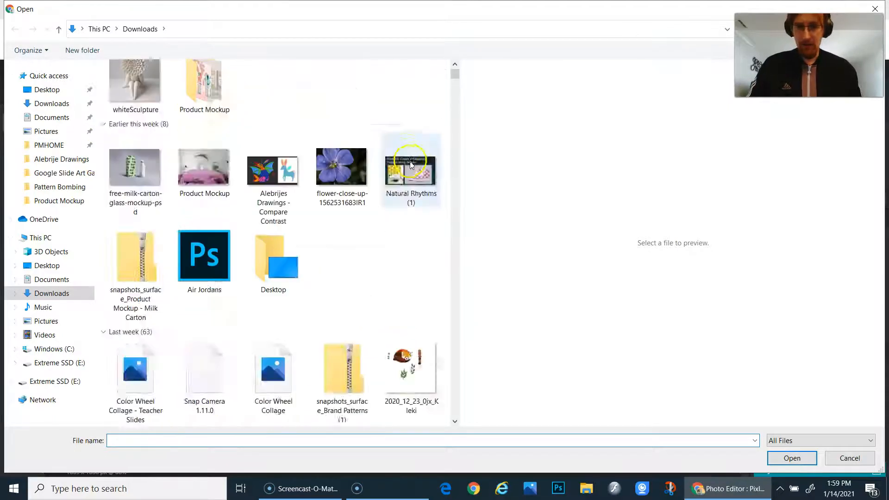
{"action": "scroll", "coordinate": [411, 176], "scroll_direction": "down", "scroll_amount": 10}
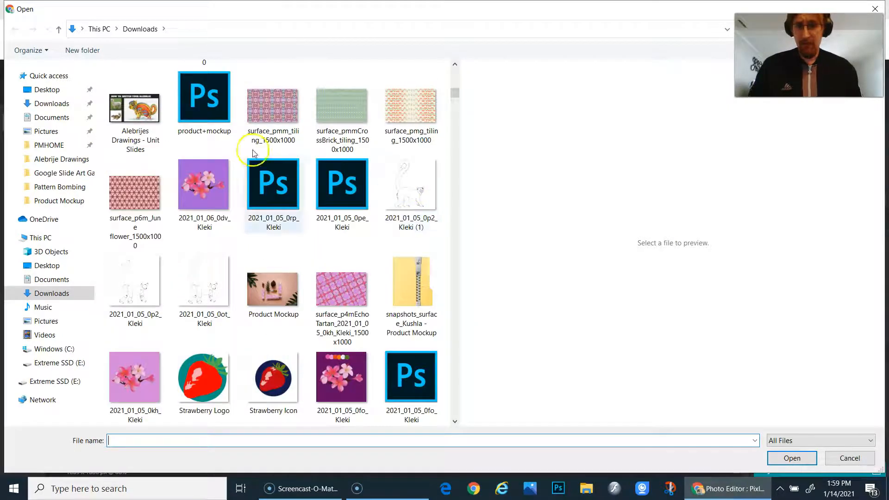
{"action": "scroll", "coordinate": [371, 241], "scroll_direction": "down", "scroll_amount": 10}
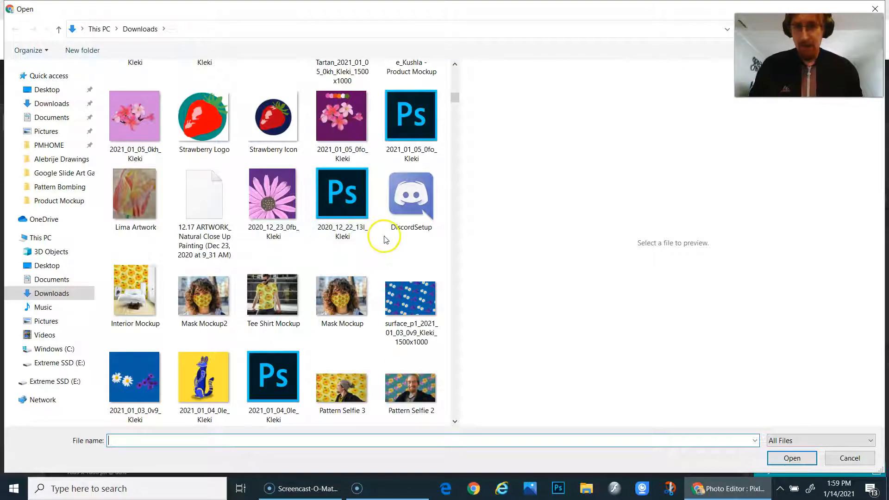
{"action": "scroll", "coordinate": [355, 262], "scroll_direction": "down", "scroll_amount": 10}
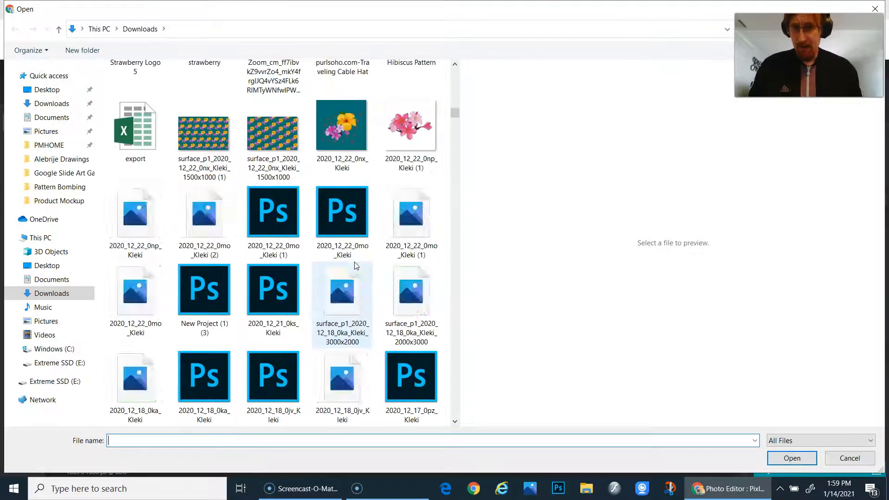
{"action": "left_click", "coordinate": [417, 296]}
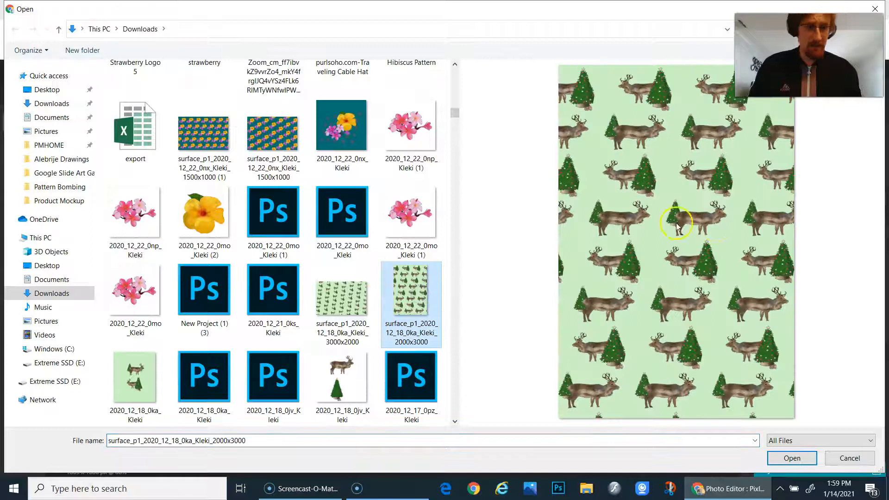
{"action": "left_click", "coordinate": [791, 458]}
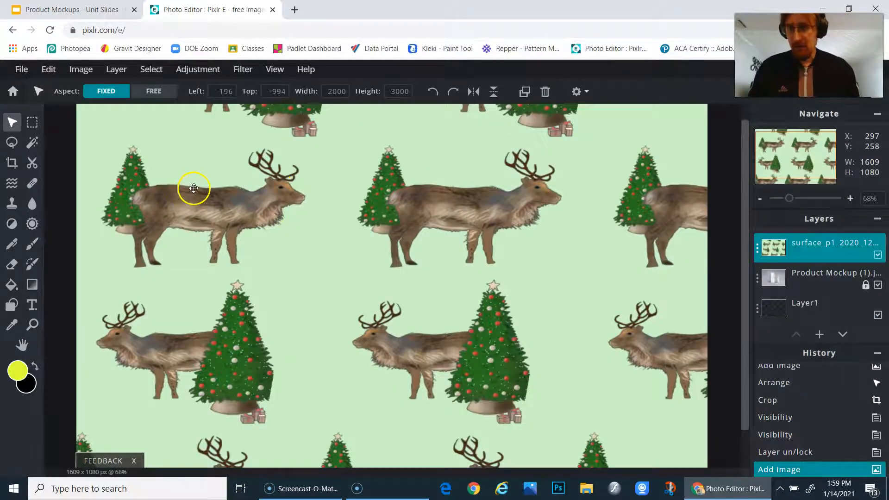
Step: Shrink the reindeer pattern layer to 1585 x 2378 and place it at left 269, top 85
{"action": "left_click_drag", "start_coordinate": [193, 188], "coordinate": [424, 361]}
{"action": "left_click_drag", "start_coordinate": [414, 199], "coordinate": [268, 362]}
{"action": "left_click_drag", "start_coordinate": [256, 296], "coordinate": [250, 367]}
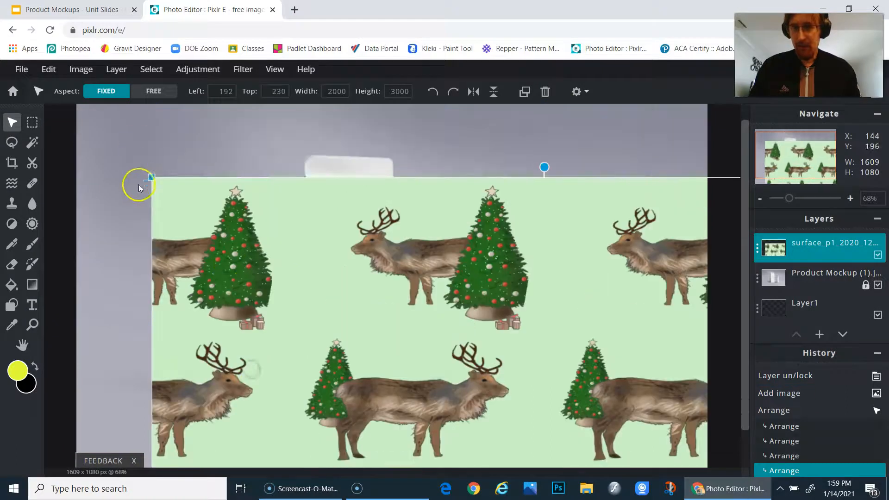
{"action": "left_click_drag", "start_coordinate": [148, 178], "coordinate": [404, 313]}
{"action": "left_click_drag", "start_coordinate": [338, 225], "coordinate": [311, 197]}
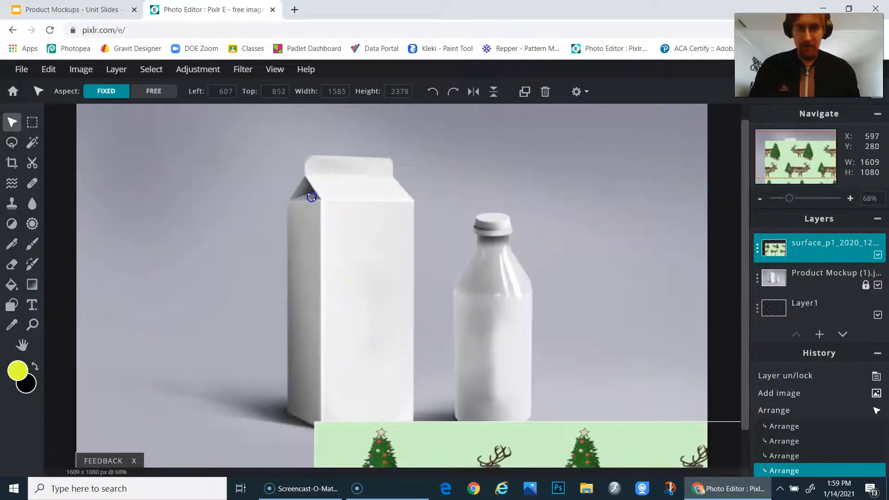
{"action": "left_click_drag", "start_coordinate": [497, 428], "coordinate": [363, 133]}
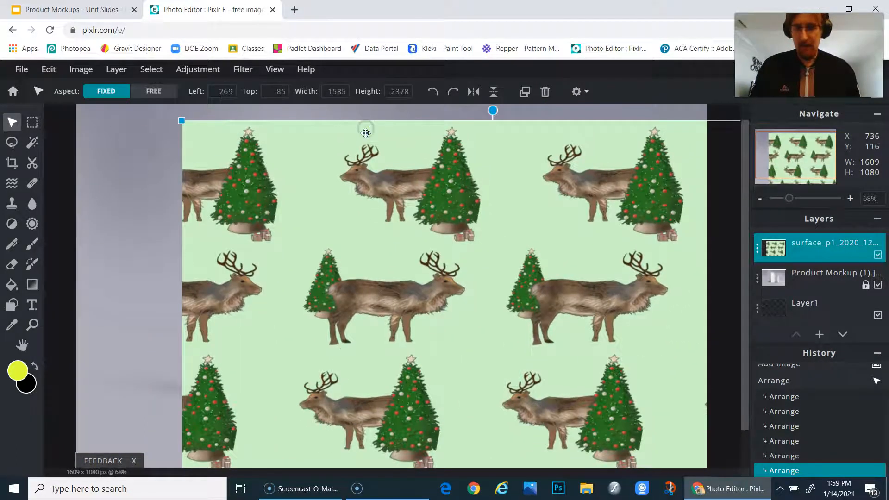
Step: Scale the pattern layer down to 730 x 1095 and place it at left 512, top 0
{"action": "scroll", "coordinate": [363, 133], "scroll_direction": "down", "scroll_amount": 3}
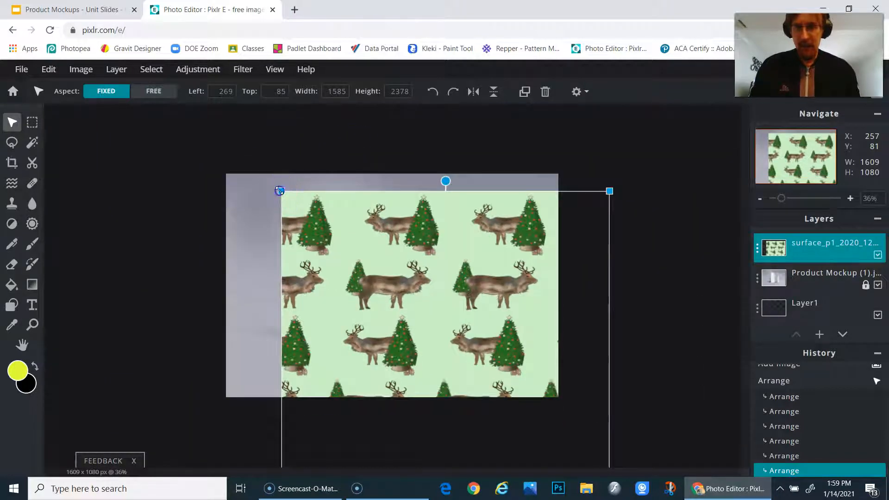
{"action": "left_click_drag", "start_coordinate": [280, 191], "coordinate": [456, 337]}
{"action": "left_click_drag", "start_coordinate": [540, 458], "coordinate": [414, 176]}
{"action": "left_click_drag", "start_coordinate": [420, 180], "coordinate": [420, 181]}
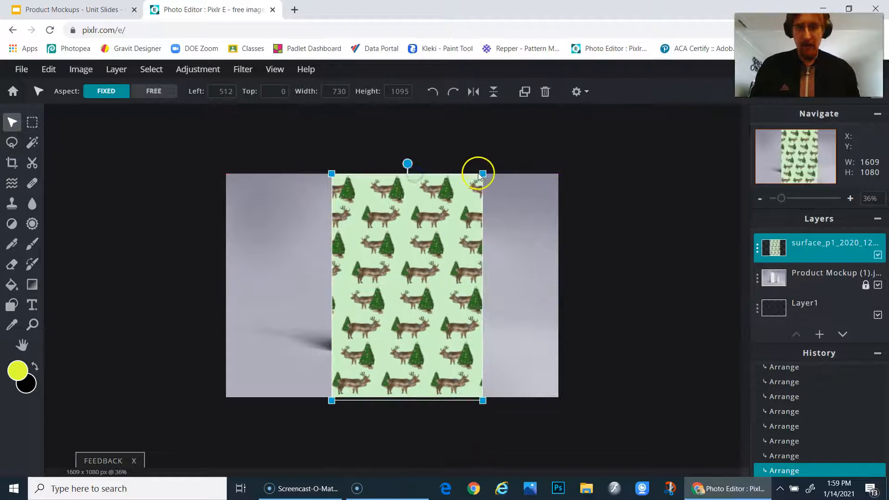
Step: Reduce the pattern layer to 432 x 648 and lay it over the milk carton at left 571, top 254
{"action": "left_click_drag", "start_coordinate": [480, 180], "coordinate": [426, 242]}
{"action": "left_click_drag", "start_coordinate": [409, 320], "coordinate": [421, 288]}
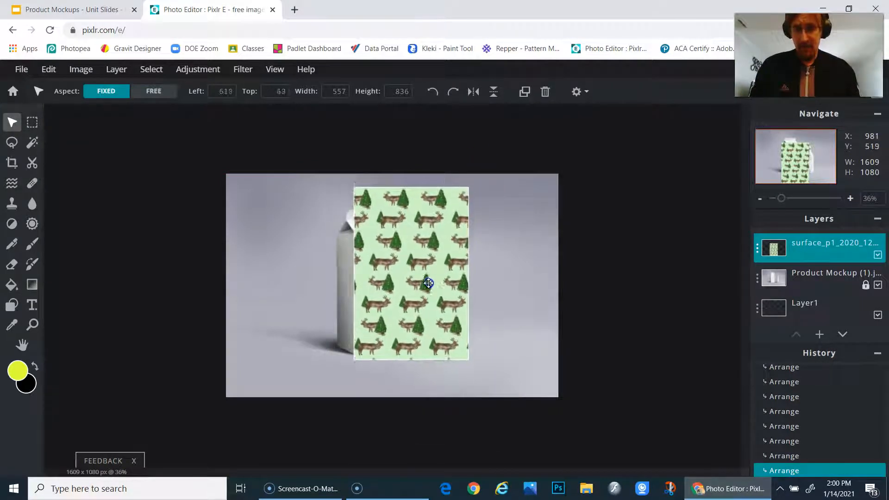
{"action": "left_click_drag", "start_coordinate": [456, 194], "coordinate": [435, 226]}
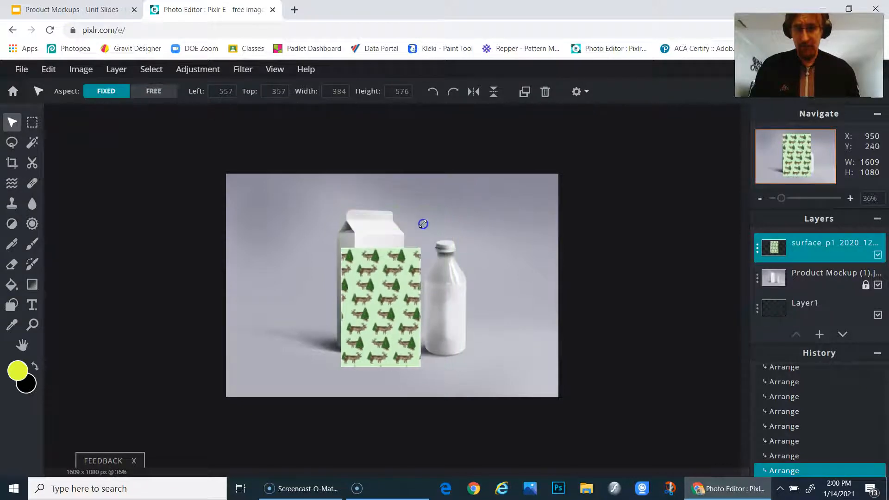
{"action": "mouse_move", "coordinate": [381, 300]}
{"action": "left_mouse_down"}
{"action": "mouse_move", "coordinate": [380, 289]}
{"action": "mouse_move", "coordinate": [380, 303]}
{"action": "left_mouse_up"}
{"action": "scroll", "coordinate": [381, 297], "scroll_direction": "up", "scroll_amount": 3}
{"action": "left_click_drag", "start_coordinate": [478, 172], "coordinate": [469, 184]}
{"action": "left_click", "coordinate": [417, 230]}
{"action": "left_click_drag", "start_coordinate": [416, 230], "coordinate": [415, 229]}
{"action": "scroll", "coordinate": [415, 228], "scroll_direction": "up", "scroll_amount": 1}
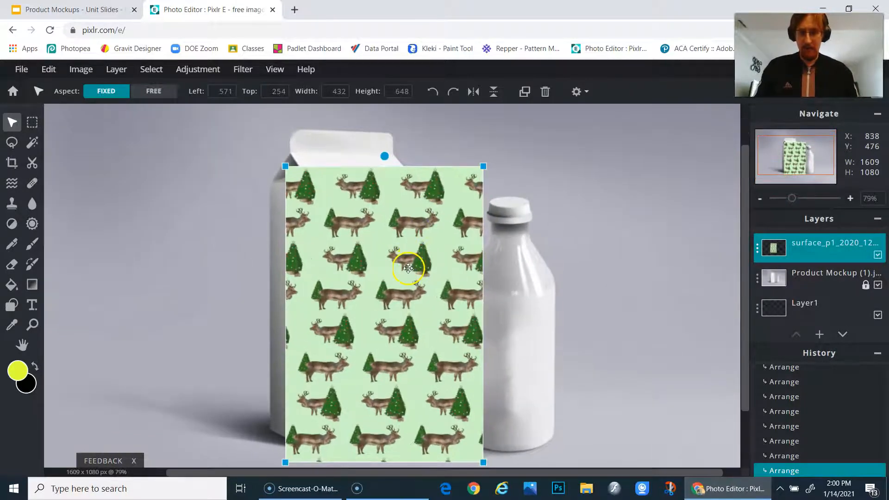
Step: Move the pattern layer off the carton and over the bottle, to left 926, top 253
{"action": "left_click_drag", "start_coordinate": [431, 304], "coordinate": [436, 260]}
{"action": "left_click_drag", "start_coordinate": [377, 285], "coordinate": [538, 284]}
{"action": "left_click", "coordinate": [525, 223]}
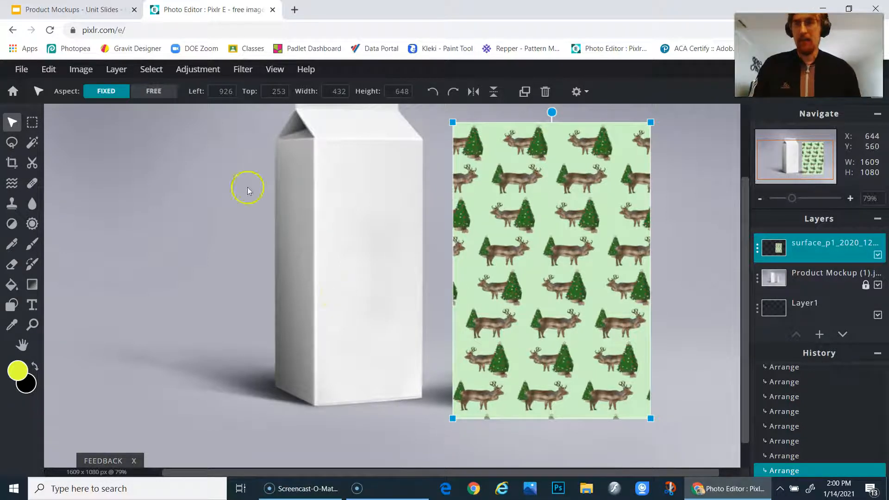
{"action": "left_click", "coordinate": [87, 76]}
{"action": "left_click", "coordinate": [90, 75]}
{"action": "left_click", "coordinate": [92, 74]}
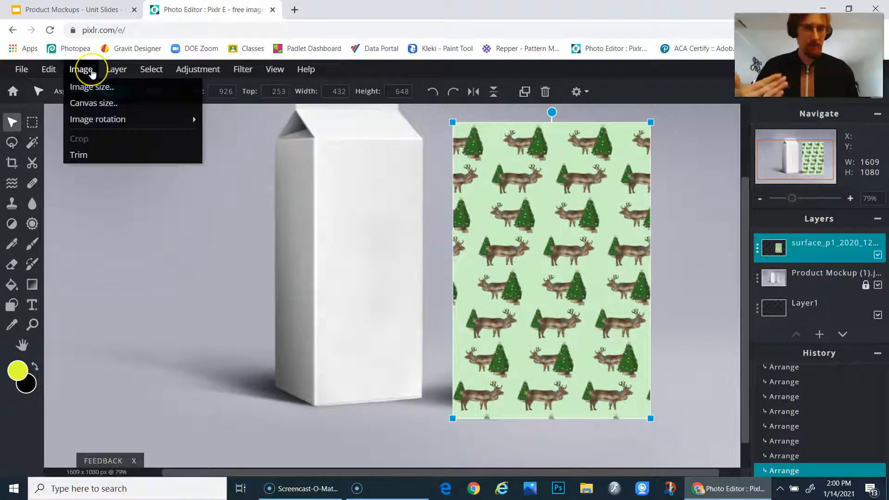
{"action": "left_click", "coordinate": [49, 69]}
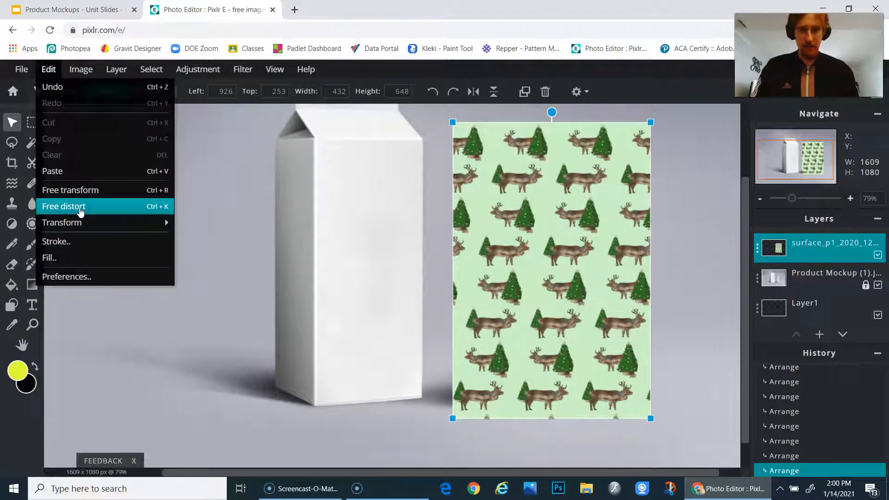
{"action": "left_click", "coordinate": [63, 206]}
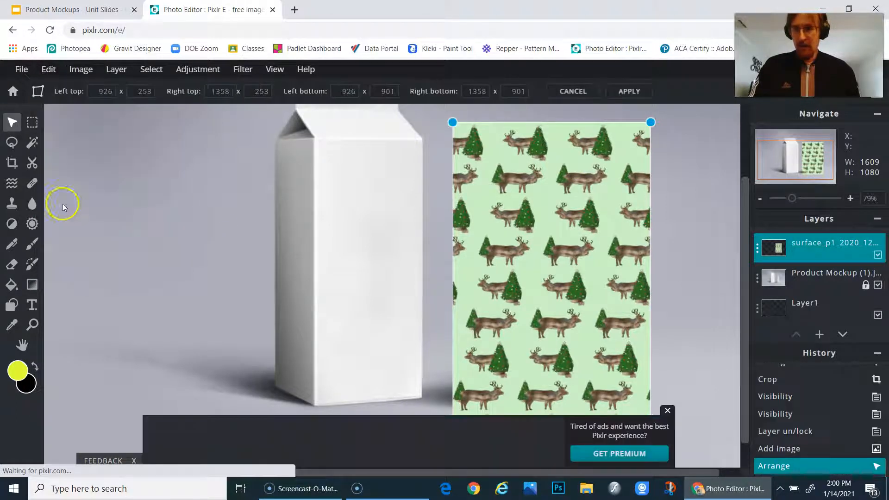
{"action": "left_click", "coordinate": [667, 411]}
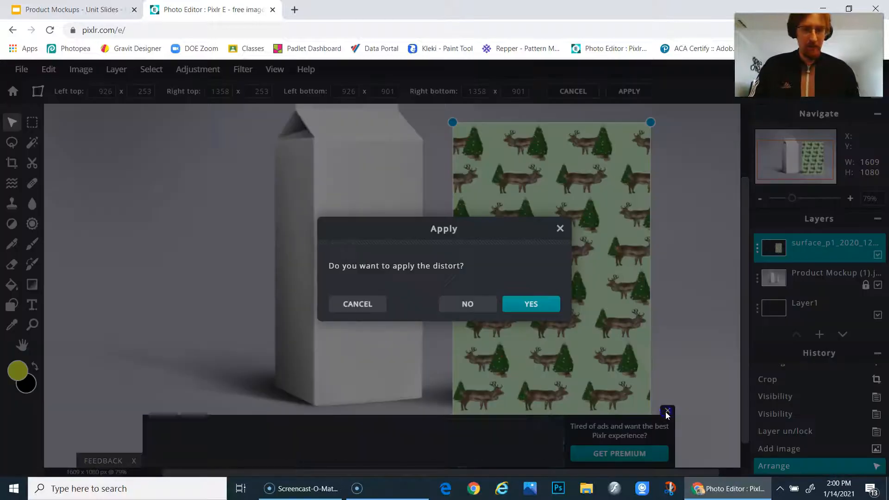
{"action": "left_click", "coordinate": [456, 305]}
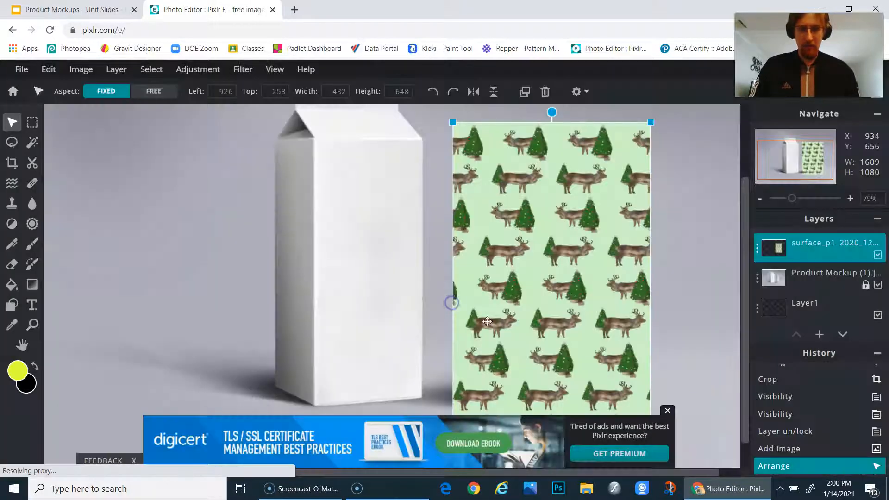
{"action": "left_click", "coordinate": [667, 411]}
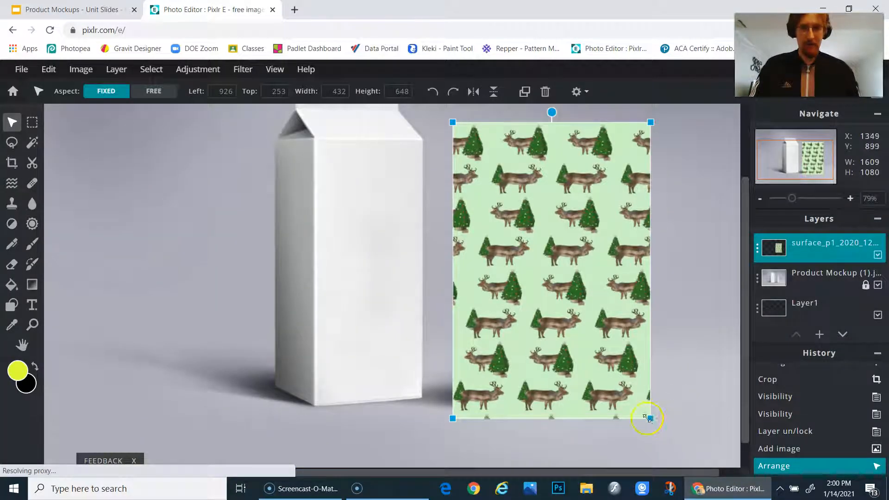
Step: Resize the pattern to 427 x 641 and apply a free distort with its right corners at 1348 x 268 and 1356 x 860
{"action": "left_click_drag", "start_coordinate": [651, 419], "coordinate": [648, 416]}
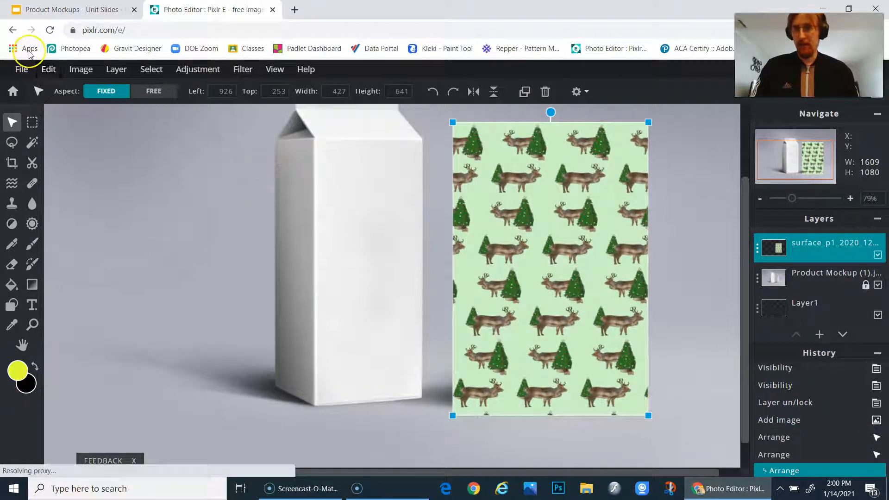
{"action": "left_click", "coordinate": [48, 69]}
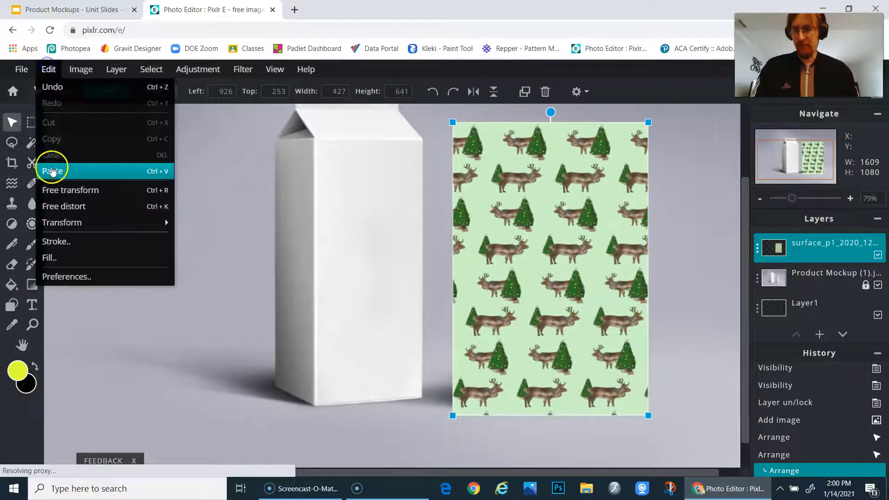
{"action": "left_click", "coordinate": [67, 206]}
{"action": "left_click_drag", "start_coordinate": [650, 415], "coordinate": [652, 403]}
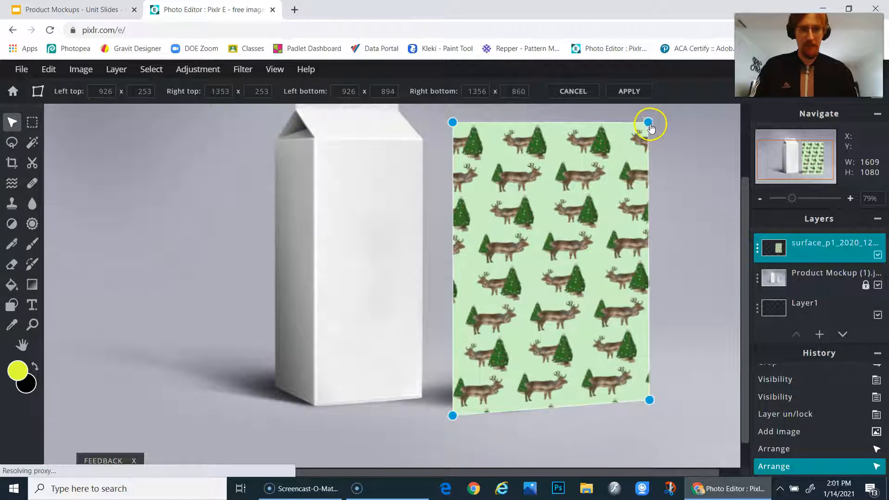
{"action": "mouse_move", "coordinate": [649, 126]}
{"action": "left_mouse_down"}
{"action": "mouse_move", "coordinate": [649, 141]}
{"action": "mouse_move", "coordinate": [646, 130]}
{"action": "left_mouse_up"}
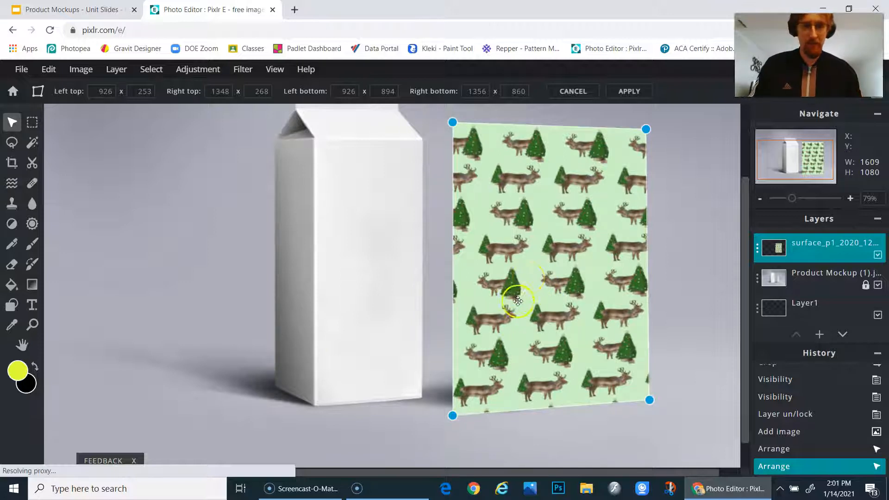
{"action": "left_click", "coordinate": [6, 121]}
Step: Move the distorted pattern onto the carton's front face at left 622, top 230, aligned with its front vertical edge
{"action": "left_click_drag", "start_coordinate": [566, 274], "coordinate": [433, 260]}
{"action": "left_click", "coordinate": [459, 289]}
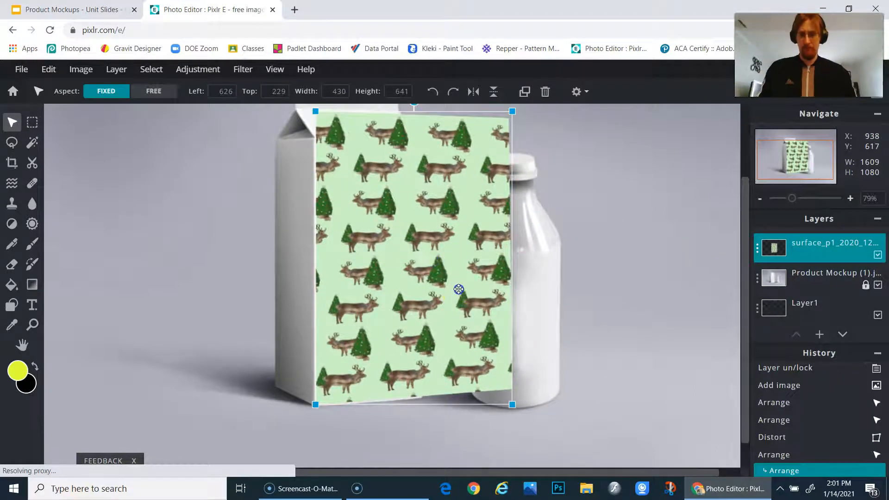
{"action": "left_click_drag", "start_coordinate": [458, 290], "coordinate": [457, 291]}
{"action": "left_click", "coordinate": [422, 271]}
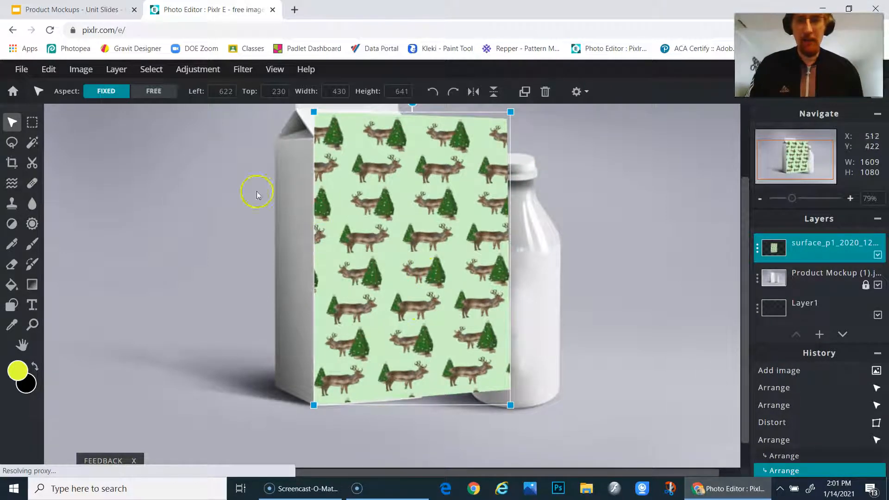
Step: Set the pattern layer's transparency to 51 and dismiss the mail notification
{"action": "left_click", "coordinate": [752, 246]}
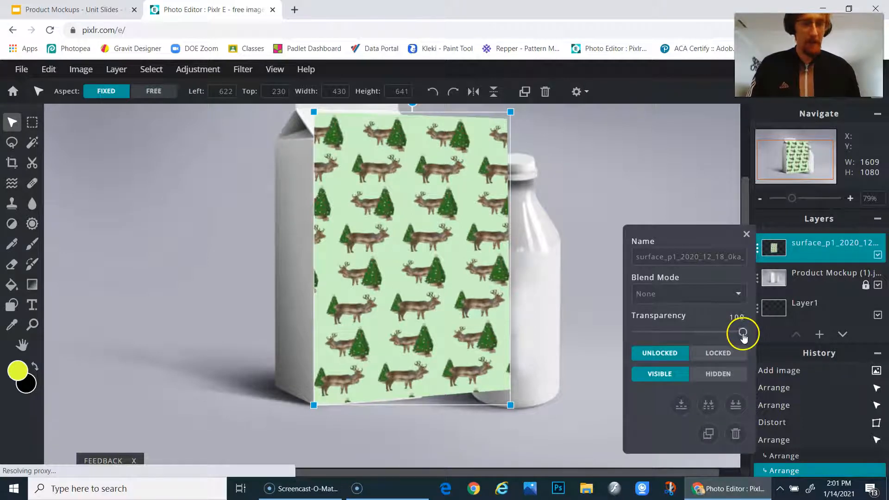
{"action": "left_click_drag", "start_coordinate": [743, 332], "coordinate": [690, 332]}
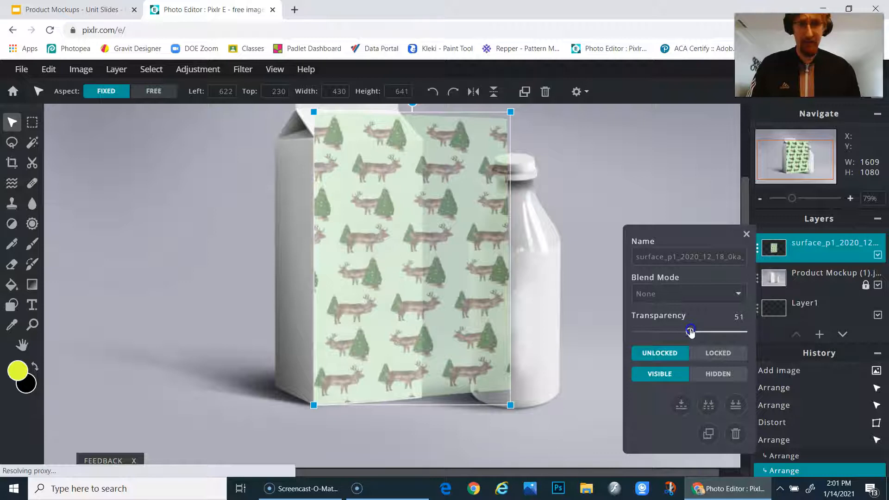
{"action": "scroll", "coordinate": [453, 260], "scroll_direction": "up", "scroll_amount": 3}
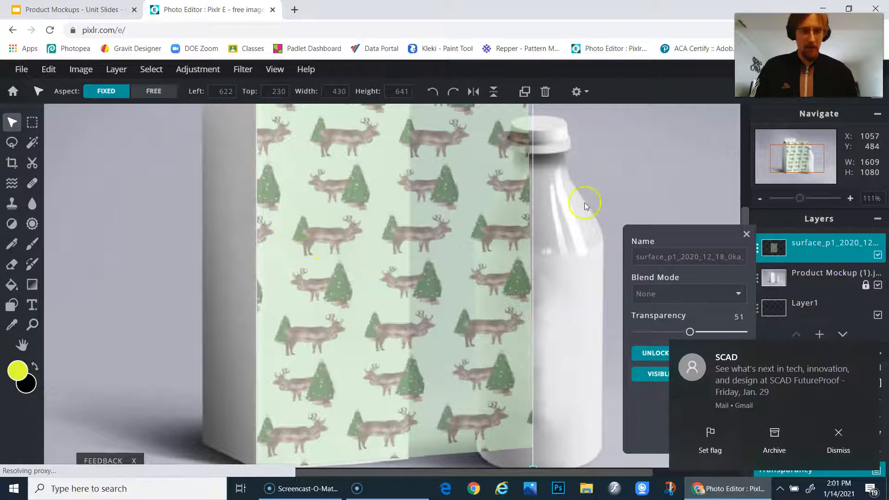
{"action": "left_click", "coordinate": [843, 437]}
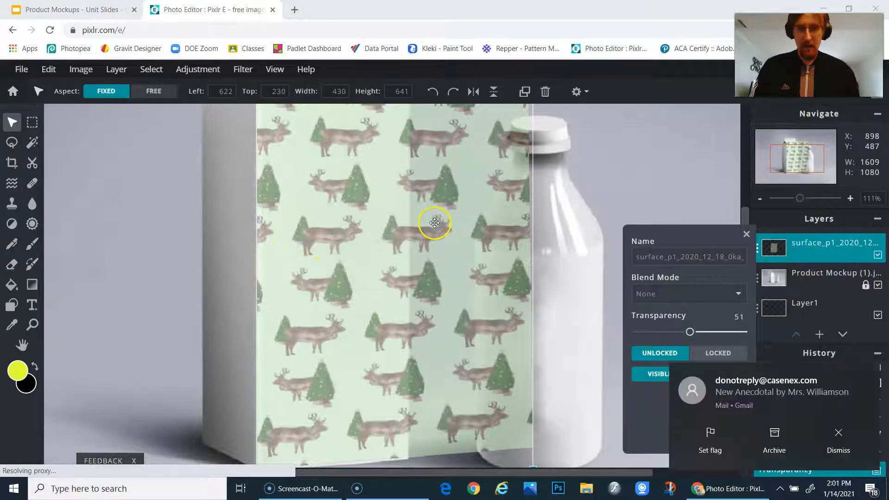
Step: Reposition the semi-transparent pattern on the carton's front face at left 624, top 233, and dismiss the remaining mail notification
{"action": "left_click_drag", "start_coordinate": [433, 224], "coordinate": [428, 332]}
{"action": "left_click", "coordinate": [838, 438]}
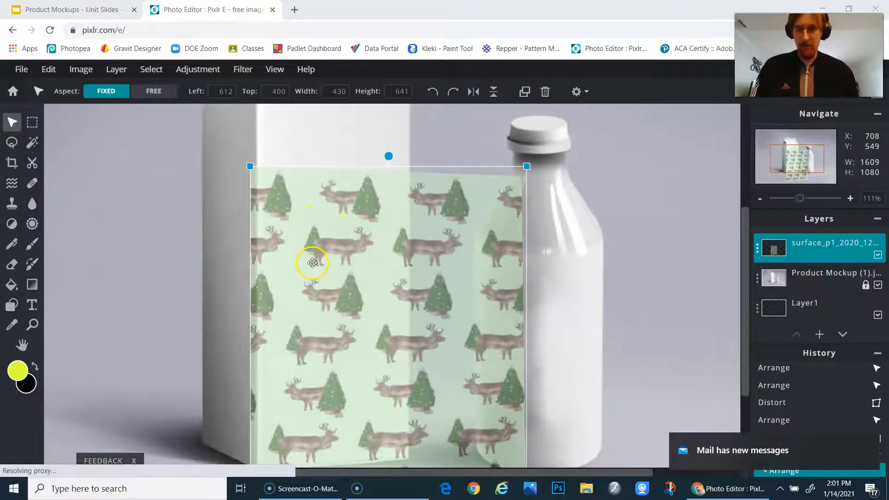
{"action": "left_click", "coordinate": [564, 321]}
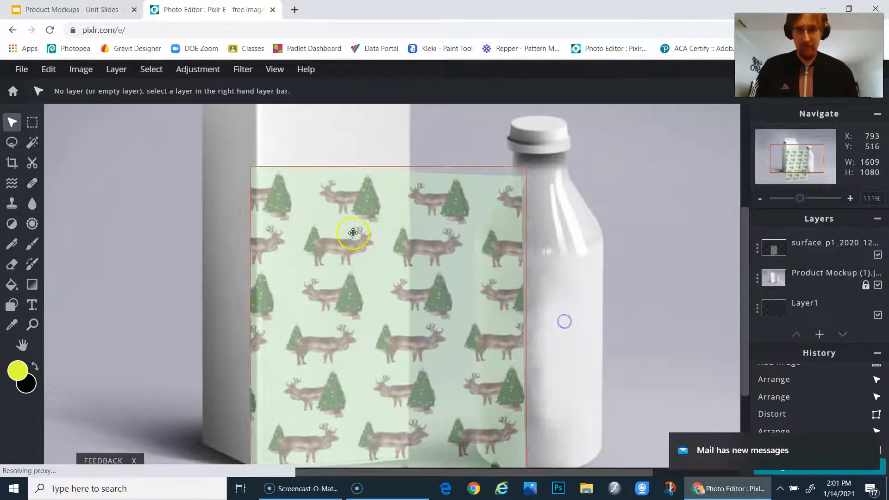
{"action": "scroll", "coordinate": [366, 259], "scroll_direction": "down", "scroll_amount": 8}
{"action": "left_click_drag", "start_coordinate": [396, 319], "coordinate": [400, 268]}
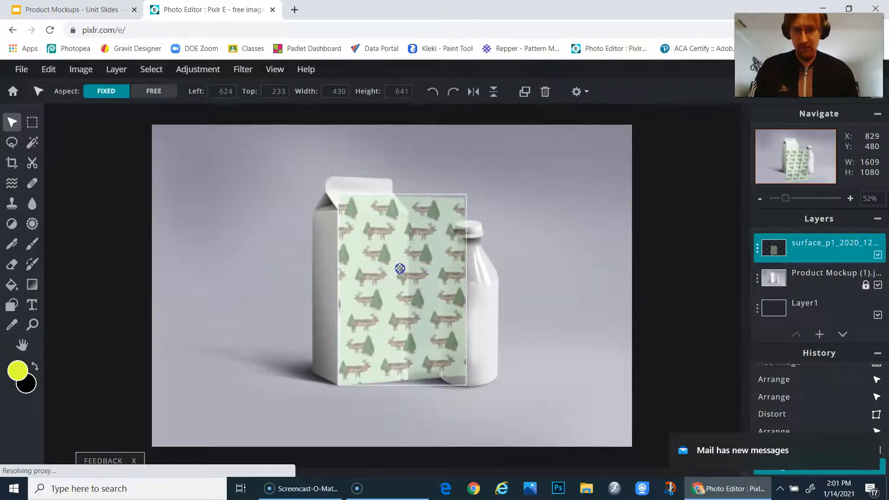
{"action": "scroll", "coordinate": [412, 324], "scroll_direction": "up", "scroll_amount": 5}
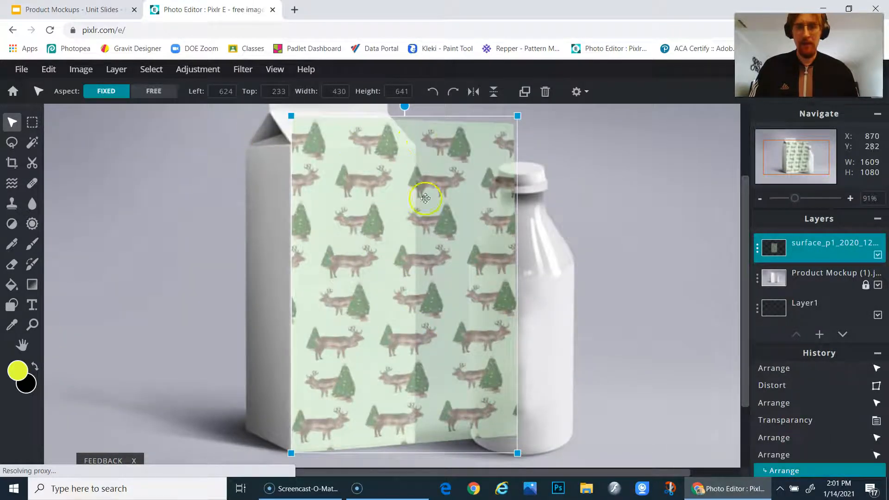
Step: Cut away the pattern strip extending past the carton's right edge over the bottle with a rectangular shape mask in remove mode
{"action": "left_click", "coordinate": [34, 165]}
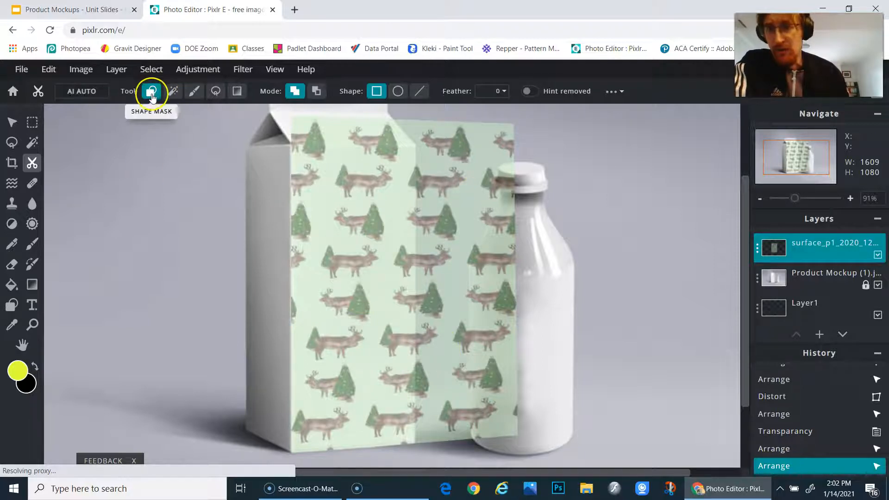
{"action": "left_click", "coordinate": [318, 91]}
{"action": "left_click_drag", "start_coordinate": [428, 176], "coordinate": [544, 449]}
{"action": "scroll", "coordinate": [454, 341], "scroll_direction": "up", "scroll_amount": 4}
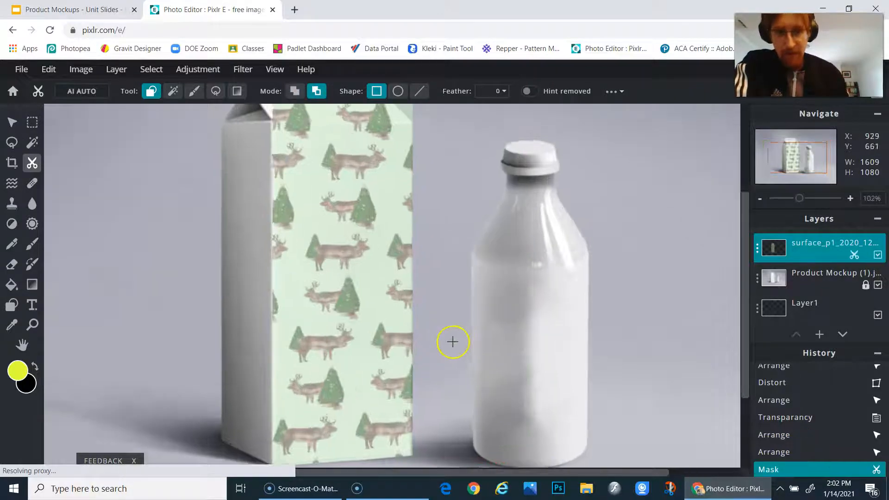
{"action": "scroll", "coordinate": [406, 269], "scroll_direction": "down", "scroll_amount": 4}
{"action": "scroll", "coordinate": [406, 210], "scroll_direction": "down", "scroll_amount": 1}
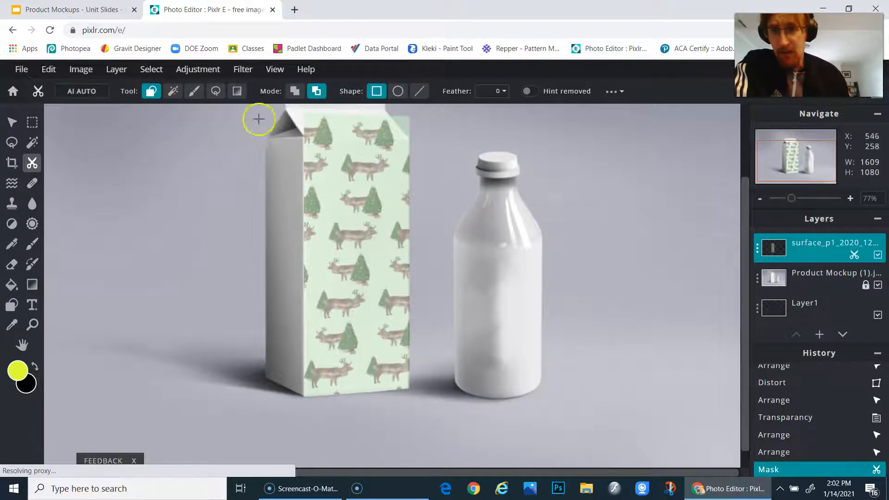
Step: Mask out the part of the pattern above the carton's top fold with the rectangular shape mask
{"action": "scroll", "coordinate": [341, 213], "scroll_direction": "up", "scroll_amount": 5}
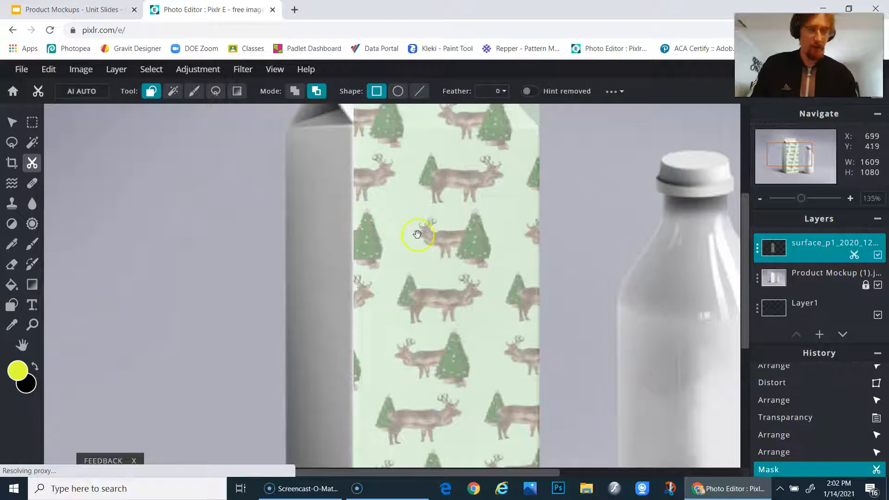
{"action": "left_click_drag", "start_coordinate": [418, 234], "coordinate": [392, 316]}
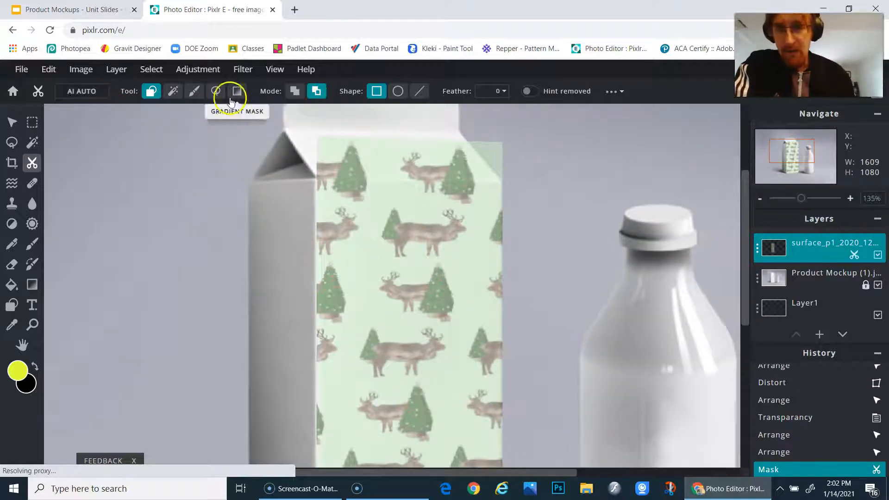
{"action": "left_click_drag", "start_coordinate": [461, 165], "coordinate": [527, 178]}
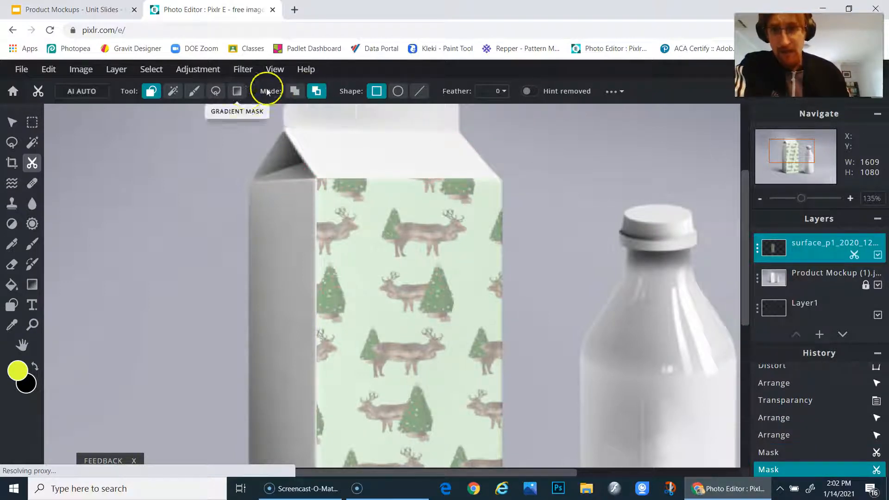
Step: Trim the pattern's upper edge along the carton's top fold with the line shape mask in remove mode
{"action": "left_click", "coordinate": [419, 91]}
{"action": "left_click_drag", "start_coordinate": [315, 179], "coordinate": [505, 181]}
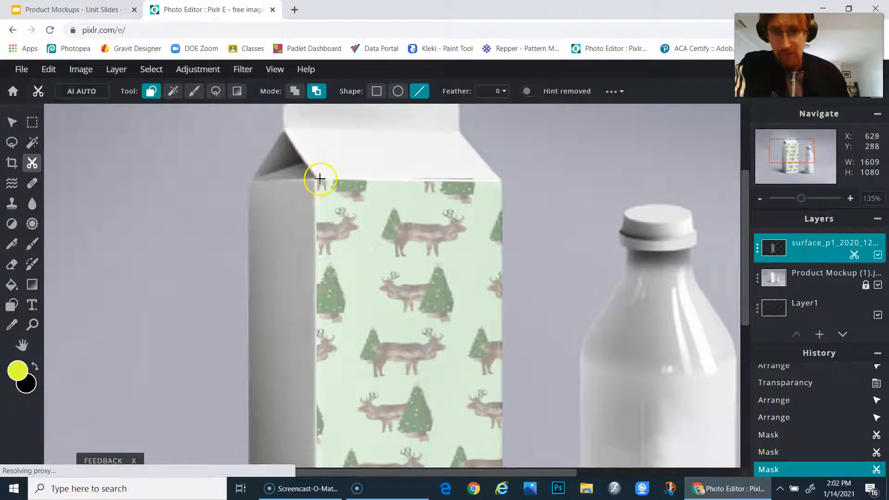
{"action": "left_click_drag", "start_coordinate": [317, 177], "coordinate": [508, 179]}
{"action": "scroll", "coordinate": [345, 223], "scroll_direction": "down", "scroll_amount": 3}
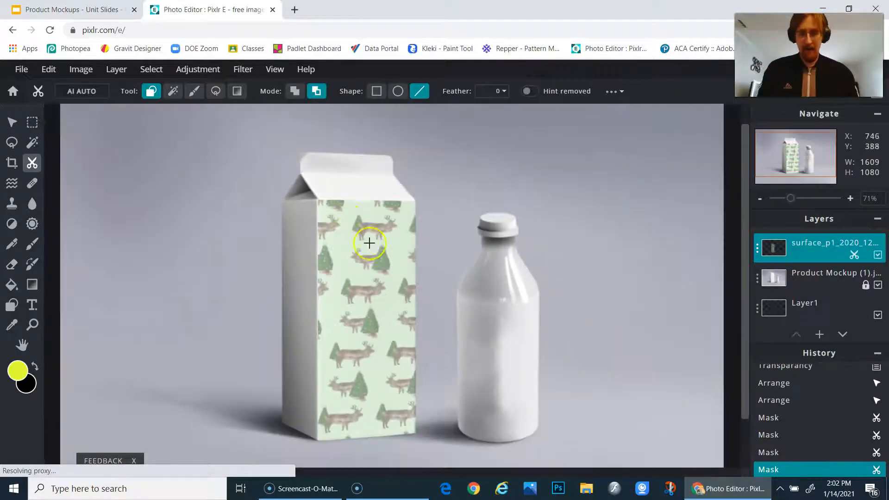
Step: Set the front pattern layer's transparency to 85
{"action": "left_click", "coordinate": [758, 249]}
{"action": "left_click_drag", "start_coordinate": [692, 339], "coordinate": [726, 331]}
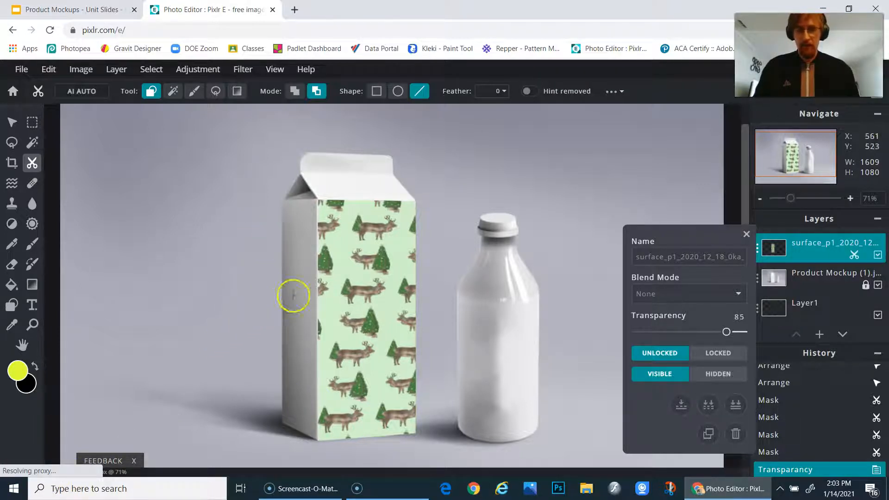
{"action": "scroll", "coordinate": [379, 240], "scroll_direction": "up", "scroll_amount": 3}
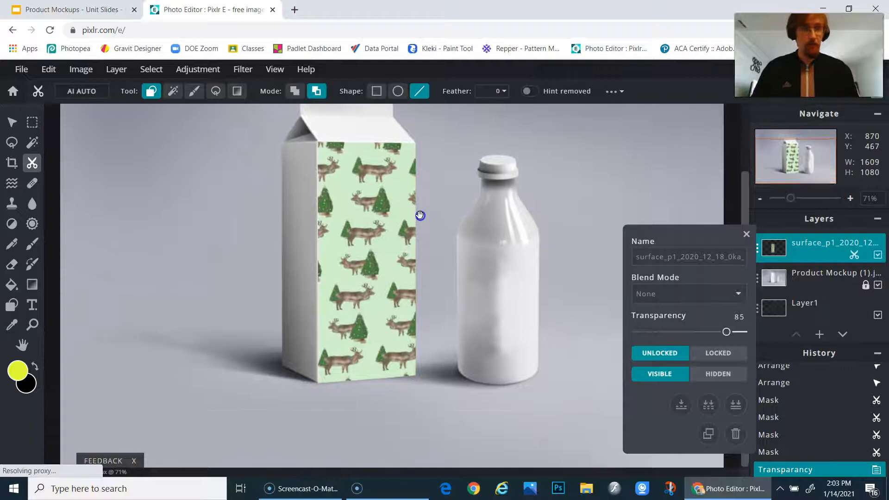
Step: Add the reindeer and Christmas tree pattern image as a new layer for the carton's side face
{"action": "left_click", "coordinate": [116, 69]}
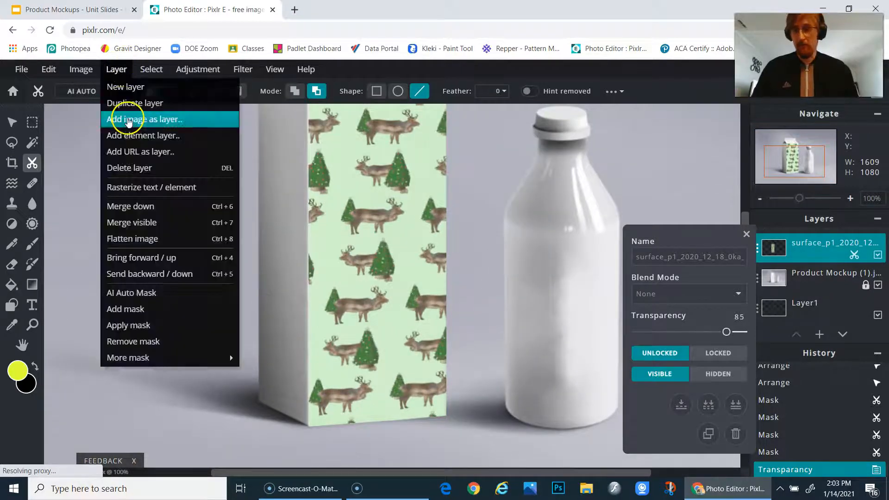
{"action": "left_click", "coordinate": [139, 116]}
{"action": "scroll", "coordinate": [317, 296], "scroll_direction": "down", "scroll_amount": 8}
{"action": "left_click", "coordinate": [410, 354]}
{"action": "left_click", "coordinate": [787, 458]}
{"action": "scroll", "coordinate": [371, 291], "scroll_direction": "down", "scroll_amount": 5}
Step: Scale the new pattern layer and move it toward the carton's narrow side face
{"action": "left_click", "coordinate": [12, 122]}
{"action": "left_click_drag", "start_coordinate": [371, 232], "coordinate": [399, 370]}
{"action": "left_click_drag", "start_coordinate": [238, 159], "coordinate": [401, 291]}
{"action": "left_click_drag", "start_coordinate": [500, 348], "coordinate": [405, 266]}
{"action": "left_click_drag", "start_coordinate": [503, 210], "coordinate": [435, 265]}
{"action": "left_click_drag", "start_coordinate": [370, 370], "coordinate": [387, 233]}
{"action": "left_click_drag", "start_coordinate": [460, 156], "coordinate": [398, 250]}
Step: Fine-tune the second pattern's position over the carton's side face and lower its transparency so the carton shows through
{"action": "scroll", "coordinate": [392, 291], "scroll_direction": "up", "scroll_amount": 5}
{"action": "left_click_drag", "start_coordinate": [328, 398], "coordinate": [237, 340]}
{"action": "left_click_drag", "start_coordinate": [109, 130], "coordinate": [114, 135]}
{"action": "scroll", "coordinate": [307, 325], "scroll_direction": "up", "scroll_amount": 4}
{"action": "left_click_drag", "start_coordinate": [294, 320], "coordinate": [301, 323]}
{"action": "scroll", "coordinate": [307, 377], "scroll_direction": "down", "scroll_amount": 4}
{"action": "left_click", "coordinate": [757, 248]}
{"action": "left_click_drag", "start_coordinate": [744, 332], "coordinate": [741, 333]}
Step: Distort the side pattern by raising its lower-left corner and lowering its upper-left corner to follow the side face's perspective
{"action": "left_click", "coordinate": [49, 69]}
{"action": "left_click", "coordinate": [65, 204]}
{"action": "left_click_drag", "start_coordinate": [142, 448], "coordinate": [140, 361]}
{"action": "left_click_drag", "start_coordinate": [142, 180], "coordinate": [143, 205]}
{"action": "scroll", "coordinate": [324, 259], "scroll_direction": "up", "scroll_amount": 3}
{"action": "key", "text": "Return"}
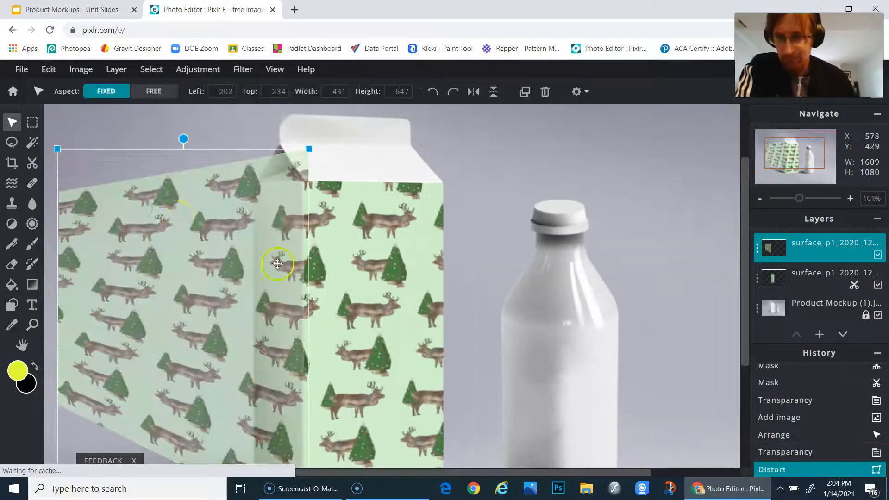
Step: Distort the side pattern again, raising its upper-left corner to align with the carton's top fold
{"action": "left_click", "coordinate": [48, 69]}
{"action": "left_click", "coordinate": [64, 204]}
{"action": "left_click_drag", "start_coordinate": [58, 150], "coordinate": [59, 137]}
{"action": "key", "text": "Return"}
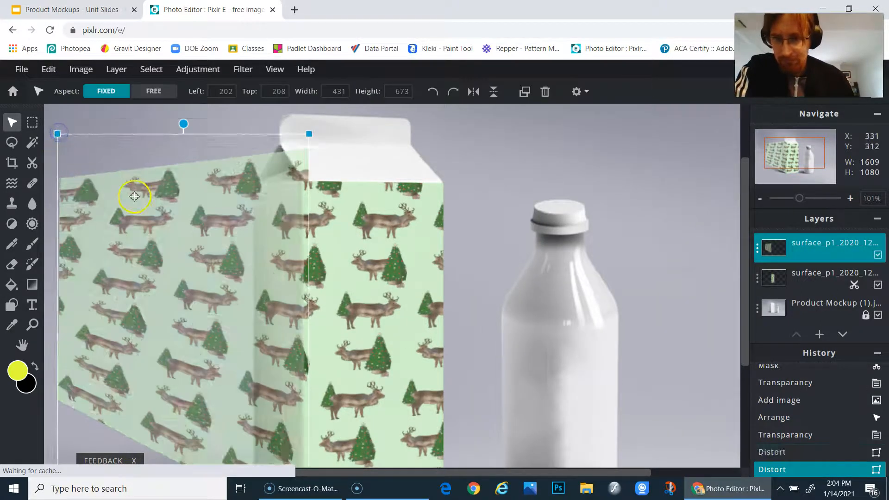
Step: Cut away the side pattern extending past the carton's left edge with a rectangular shape mask in remove mode
{"action": "scroll", "coordinate": [262, 236], "scroll_direction": "up", "scroll_amount": 4}
{"action": "scroll", "coordinate": [442, 281], "scroll_direction": "down", "scroll_amount": 5}
{"action": "left_click", "coordinate": [32, 163]}
{"action": "left_click_drag", "start_coordinate": [112, 172], "coordinate": [303, 386]}
{"action": "key", "text": "ctrl+z"}
{"action": "left_click", "coordinate": [376, 91]}
{"action": "scroll", "coordinate": [222, 185], "scroll_direction": "down", "scroll_amount": 2}
{"action": "left_click_drag", "start_coordinate": [95, 167], "coordinate": [279, 466]}
{"action": "key", "text": "ctrl+z"}
{"action": "left_click", "coordinate": [317, 91]}
{"action": "left_click_drag", "start_coordinate": [120, 204], "coordinate": [277, 468]}
Step: Mask out the strip of side pattern overlapping the carton's front face
{"action": "scroll", "coordinate": [331, 345], "scroll_direction": "up", "scroll_amount": 3}
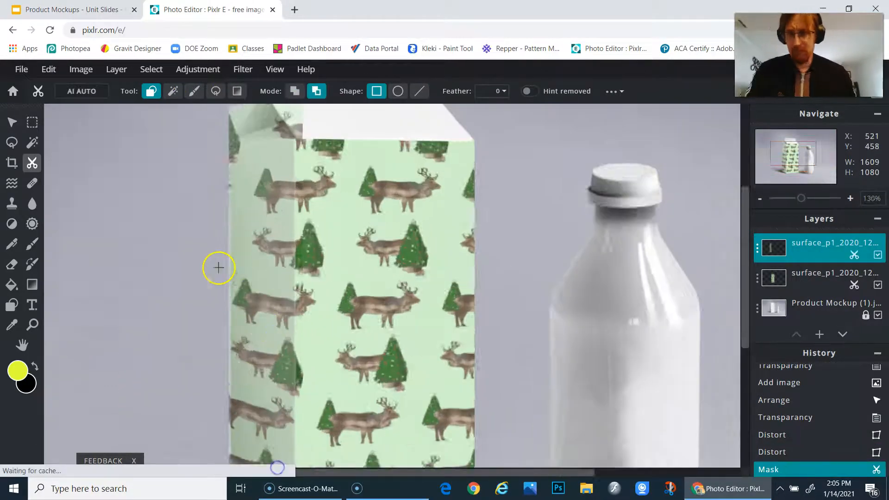
{"action": "scroll", "coordinate": [218, 266], "scroll_direction": "down", "scroll_amount": 2}
{"action": "left_click_drag", "start_coordinate": [257, 309], "coordinate": [347, 261]}
{"action": "left_click_drag", "start_coordinate": [301, 106], "coordinate": [318, 424]}
Step: Remove the side pattern above the carton's top fold using rectangular and line shape masks
{"action": "scroll", "coordinate": [249, 278], "scroll_direction": "up", "scroll_amount": 3}
{"action": "left_click_drag", "start_coordinate": [343, 115], "coordinate": [479, 196]}
{"action": "left_click", "coordinate": [419, 91]}
{"action": "left_click_drag", "start_coordinate": [367, 202], "coordinate": [468, 197]}
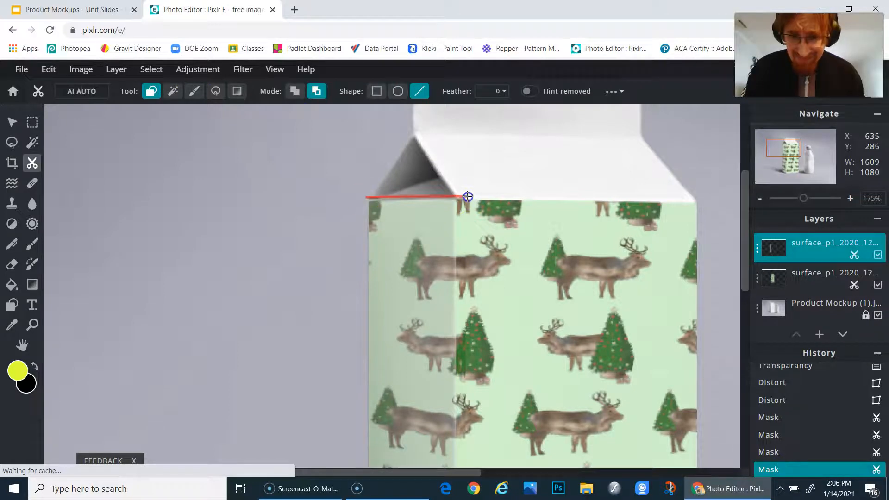
{"action": "left_click", "coordinate": [377, 91]}
{"action": "left_click_drag", "start_coordinate": [363, 172], "coordinate": [470, 198]}
Step: Refine the side pattern's vertical edges with rectangular masks, restoring the strip along the carton's front corner in add mode
{"action": "scroll", "coordinate": [368, 222], "scroll_direction": "down", "scroll_amount": 3}
{"action": "left_click_drag", "start_coordinate": [367, 222], "coordinate": [372, 405]}
{"action": "scroll", "coordinate": [396, 455], "scroll_direction": "down", "scroll_amount": 1}
{"action": "left_click_drag", "start_coordinate": [317, 167], "coordinate": [347, 324]}
{"action": "scroll", "coordinate": [346, 325], "scroll_direction": "up", "scroll_amount": 4}
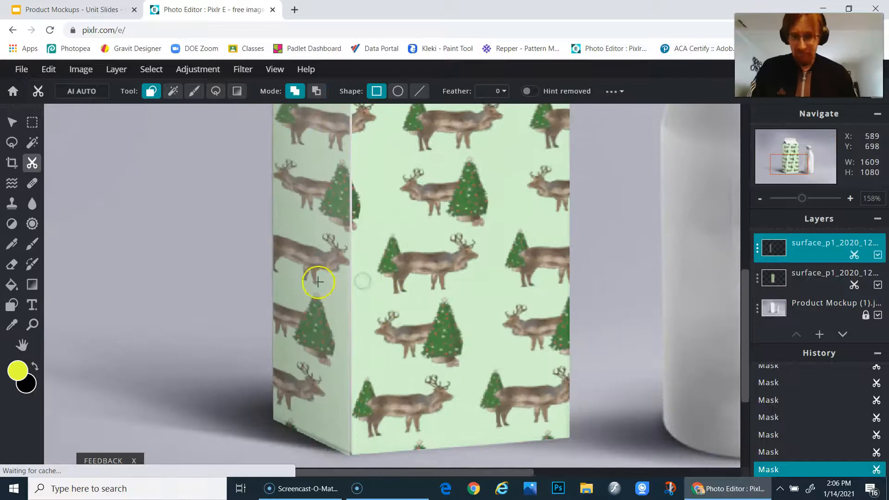
{"action": "left_click_drag", "start_coordinate": [341, 140], "coordinate": [356, 366]}
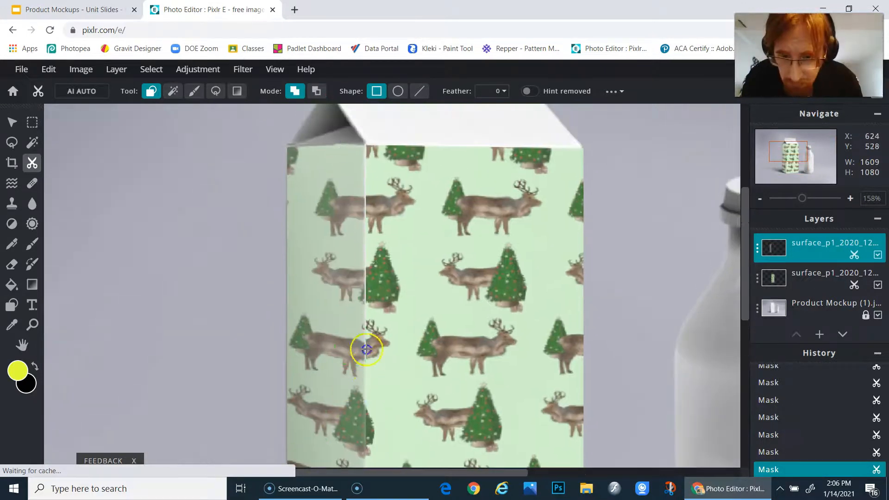
Step: Brush away leftover pattern along the side face's top edge with a size 5 mask brush in remove mode
{"action": "key", "text": "b"}
{"action": "left_click", "coordinate": [390, 92]}
{"action": "left_click", "coordinate": [401, 253]}
{"action": "left_click_drag", "start_coordinate": [282, 144], "coordinate": [318, 142]}
{"action": "scroll", "coordinate": [289, 143], "scroll_direction": "down", "scroll_amount": 4}
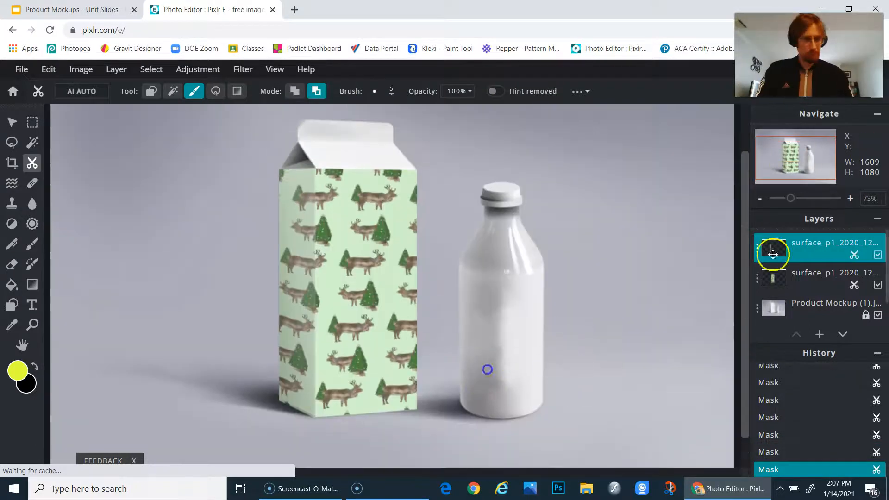
Step: Add the reindeer and Christmas tree pattern image as another new layer for the bottle
{"action": "left_click", "coordinate": [757, 248]}
{"action": "left_click", "coordinate": [151, 69]}
{"action": "left_click", "coordinate": [116, 69]}
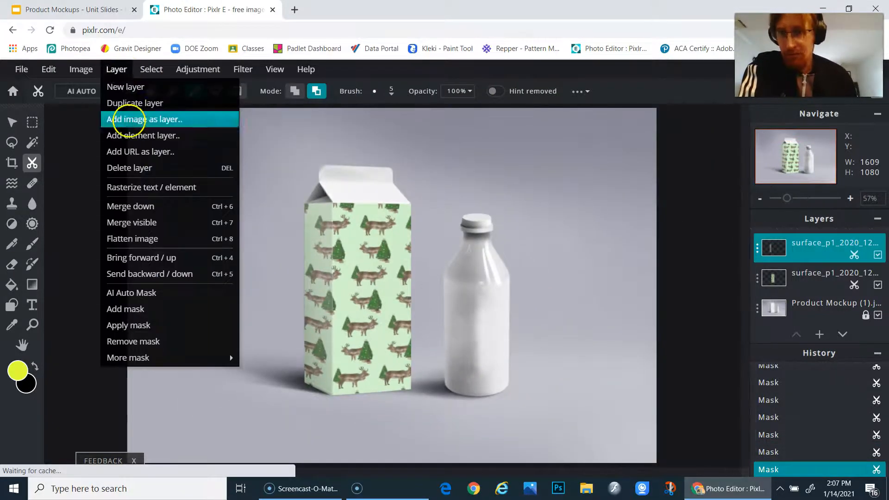
{"action": "left_click", "coordinate": [119, 117]}
{"action": "scroll", "coordinate": [341, 282], "scroll_direction": "down", "scroll_amount": 15}
{"action": "left_click", "coordinate": [410, 257]}
{"action": "left_click", "coordinate": [788, 457]}
Step: Scale the bottle pattern to about 374 by 561 and place it over the bottle at left 895, top 345
{"action": "left_click_drag", "start_coordinate": [185, 185], "coordinate": [297, 343]}
{"action": "left_click_drag", "start_coordinate": [278, 176], "coordinate": [325, 343]}
{"action": "left_click_drag", "start_coordinate": [244, 168], "coordinate": [356, 337]}
{"action": "left_click_drag", "start_coordinate": [366, 347], "coordinate": [428, 461]}
{"action": "scroll", "coordinate": [428, 417], "scroll_direction": "down", "scroll_amount": 2}
{"action": "left_click_drag", "start_coordinate": [651, 189], "coordinate": [536, 363]}
{"action": "left_click_drag", "start_coordinate": [490, 404], "coordinate": [510, 211]}
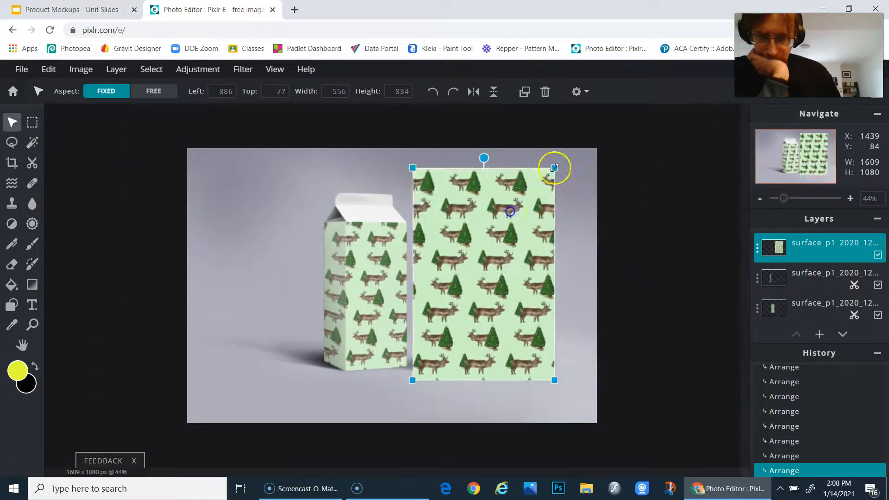
{"action": "left_click_drag", "start_coordinate": [555, 169], "coordinate": [512, 231]}
{"action": "scroll", "coordinate": [502, 264], "scroll_direction": "up", "scroll_amount": 5}
{"action": "scroll", "coordinate": [502, 264], "scroll_direction": "down", "scroll_amount": 3}
{"action": "left_click_drag", "start_coordinate": [579, 234], "coordinate": [592, 209]}
Step: Lower the bottle pattern layer's transparency to about half so the bottle shows through
{"action": "left_click", "coordinate": [857, 250]}
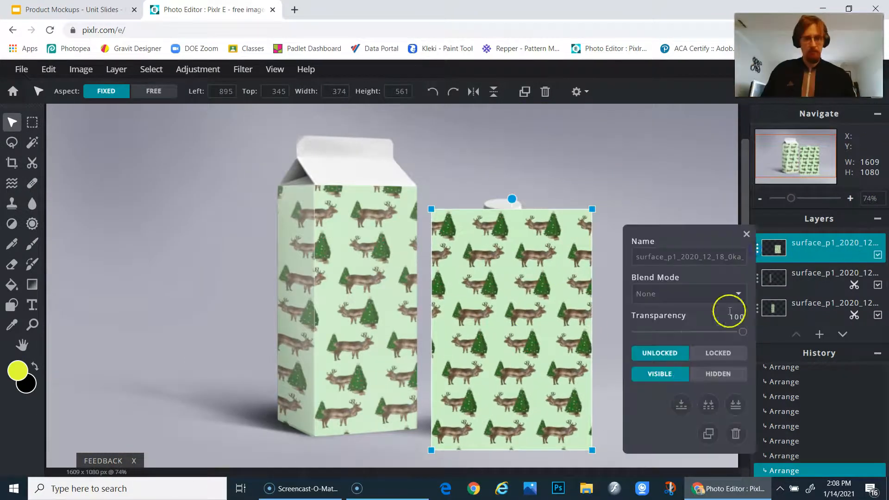
{"action": "left_click", "coordinate": [687, 331]}
{"action": "left_click", "coordinate": [567, 153]}
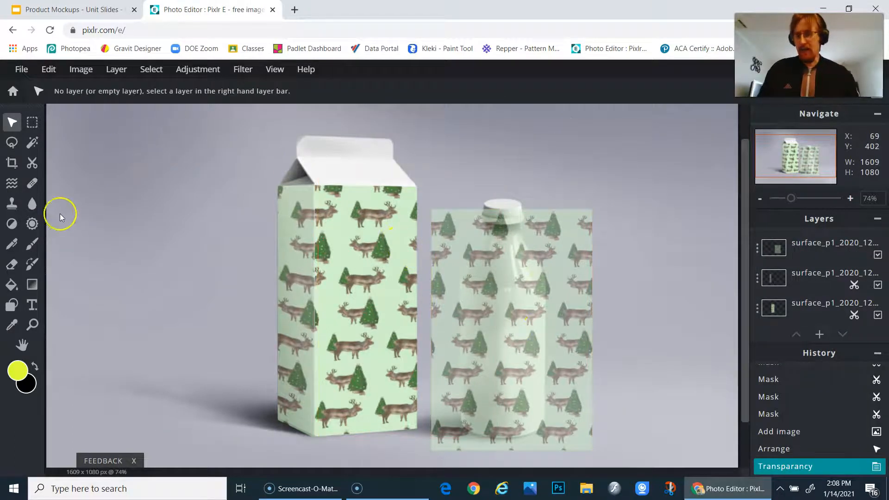
Step: Cut away the pattern beyond both sides of the bottle with rectangular shape masks in remove mode
{"action": "left_click", "coordinate": [31, 169]}
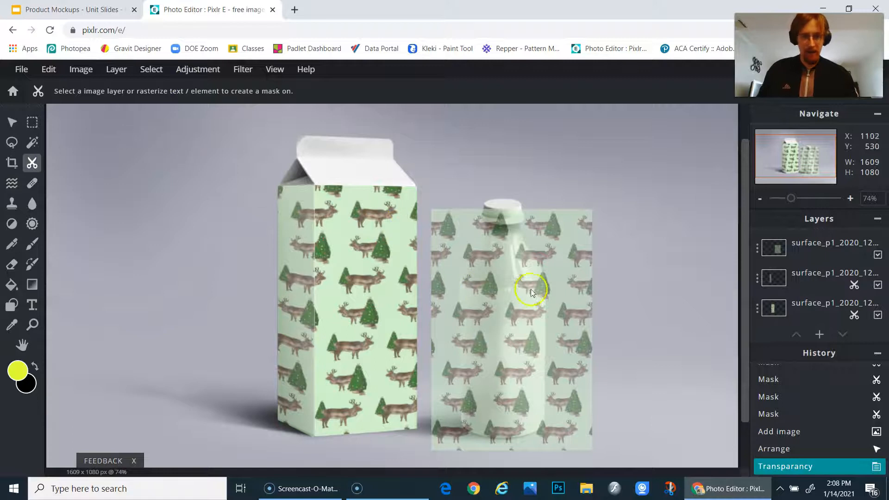
{"action": "left_click", "coordinate": [28, 169]}
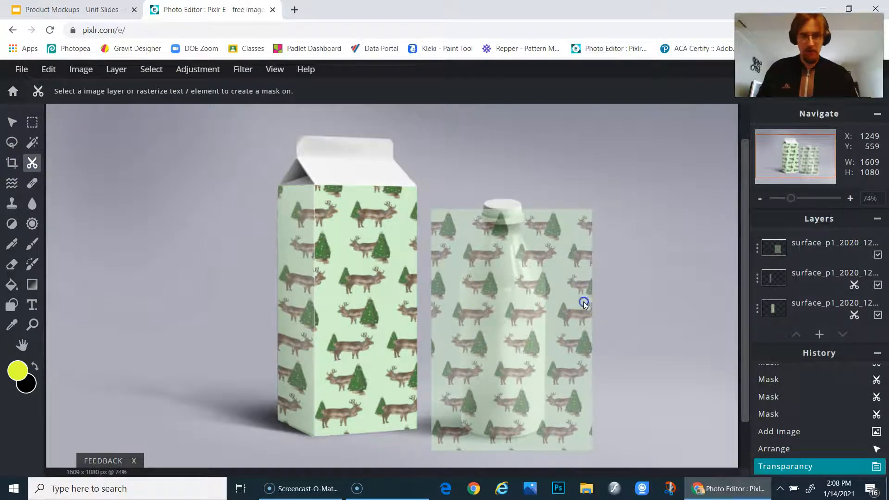
{"action": "left_click", "coordinate": [825, 244]}
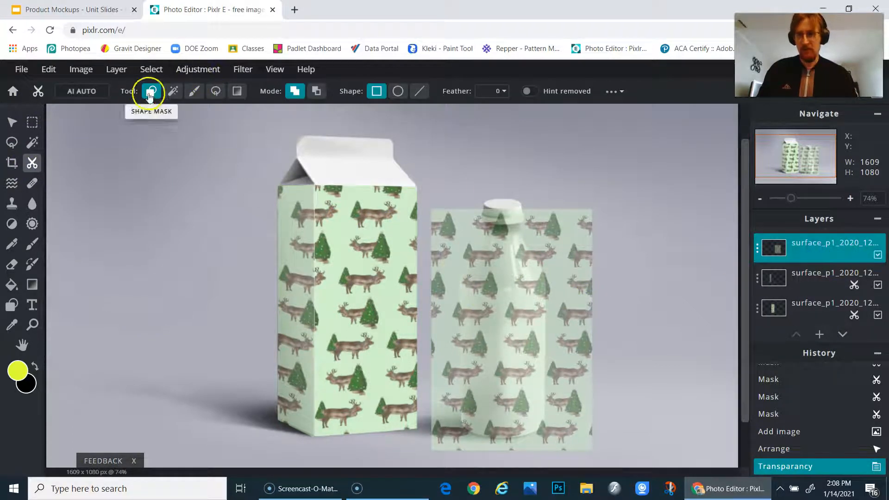
{"action": "left_click", "coordinate": [316, 90]}
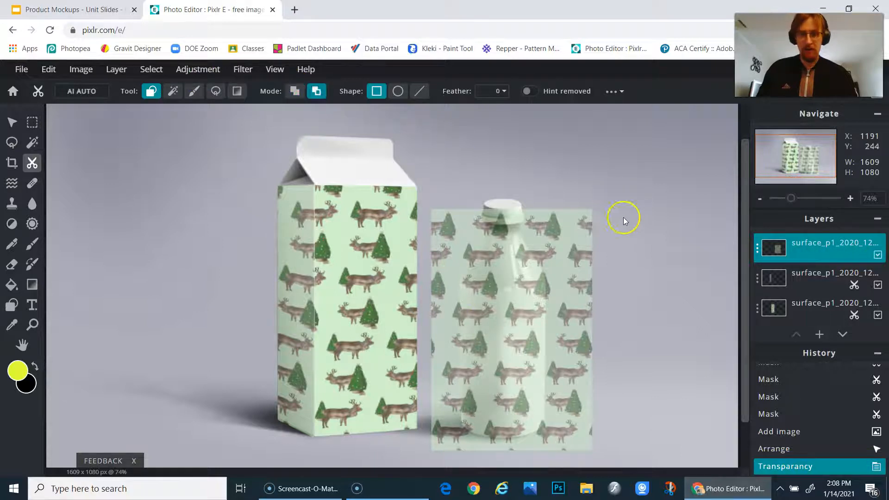
{"action": "left_click_drag", "start_coordinate": [585, 243], "coordinate": [584, 232]}
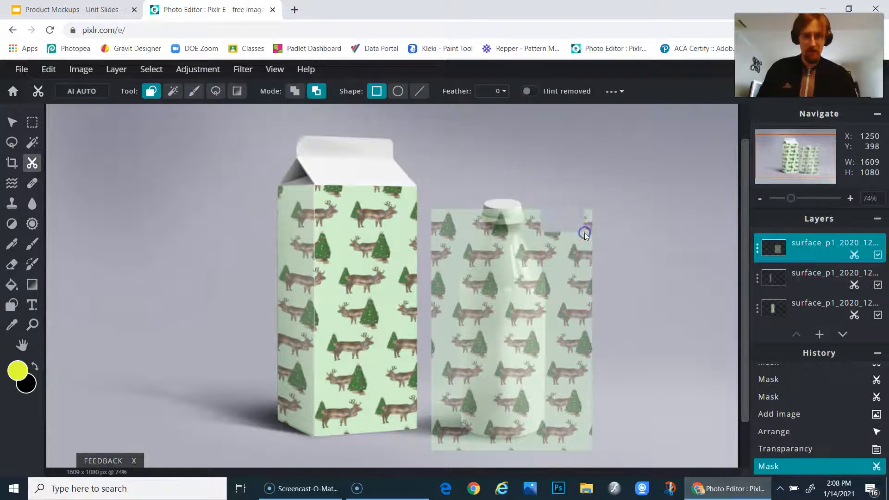
{"action": "left_click_drag", "start_coordinate": [547, 204], "coordinate": [607, 457]}
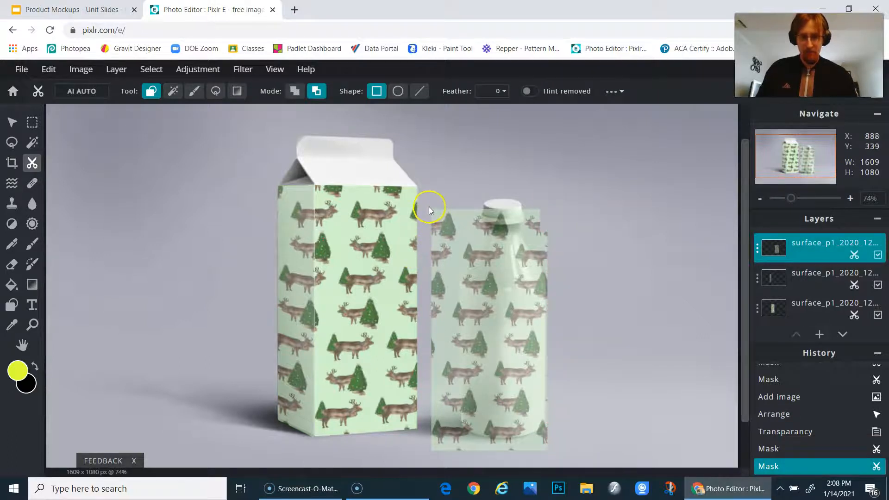
{"action": "left_click_drag", "start_coordinate": [425, 202], "coordinate": [460, 451]}
Step: Remove the pattern over the lower rim of the bottle's cap with an elliptical shape mask
{"action": "scroll", "coordinate": [456, 371], "scroll_direction": "up", "scroll_amount": 3}
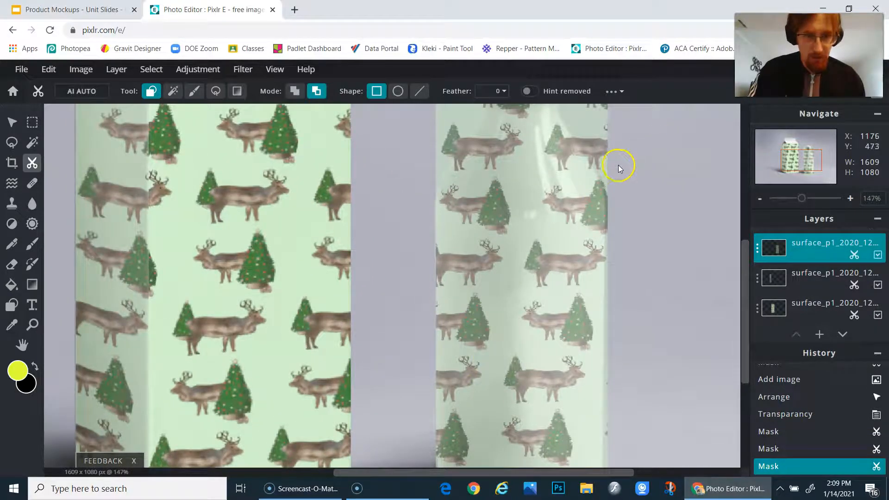
{"action": "scroll", "coordinate": [542, 193], "scroll_direction": "up", "scroll_amount": 2}
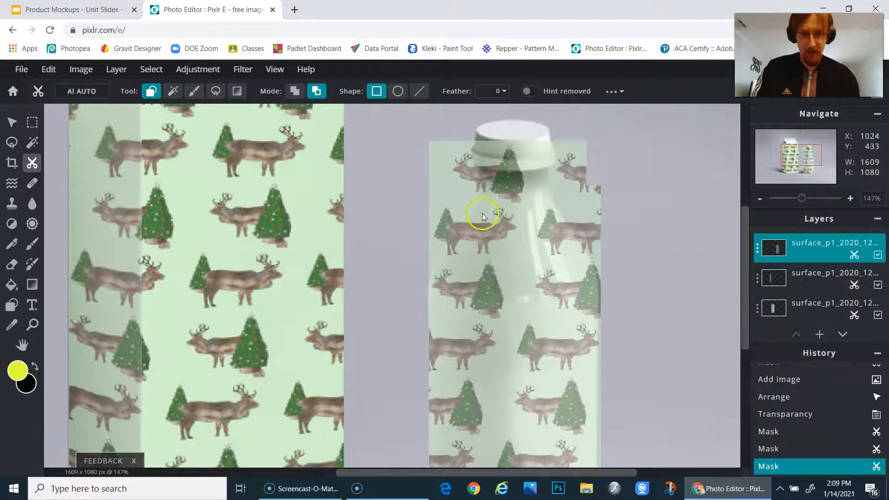
{"action": "left_click", "coordinate": [398, 91]}
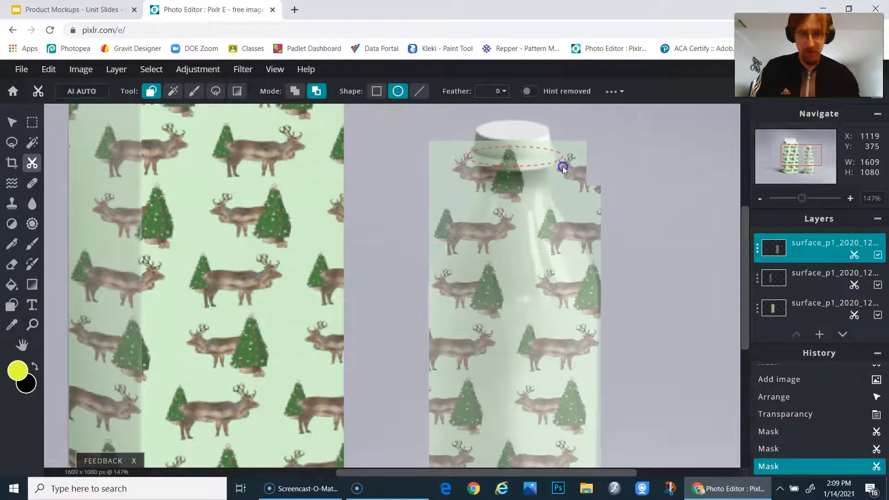
{"action": "left_click_drag", "start_coordinate": [558, 170], "coordinate": [557, 174]}
{"action": "left_click_drag", "start_coordinate": [536, 234], "coordinate": [520, 214]}
Step: Try to round the pattern at the bottle's base with an elliptical shape mask in add mode
{"action": "scroll", "coordinate": [509, 199], "scroll_direction": "down", "scroll_amount": 5}
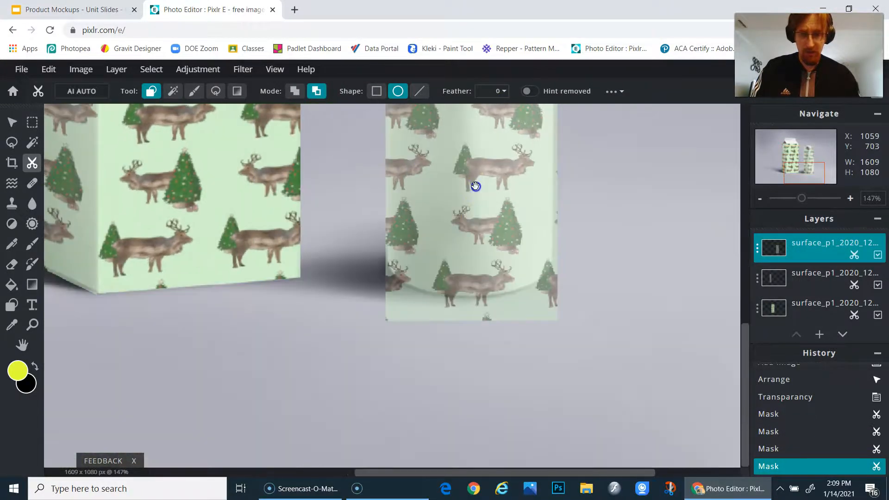
{"action": "left_click", "coordinate": [295, 91]}
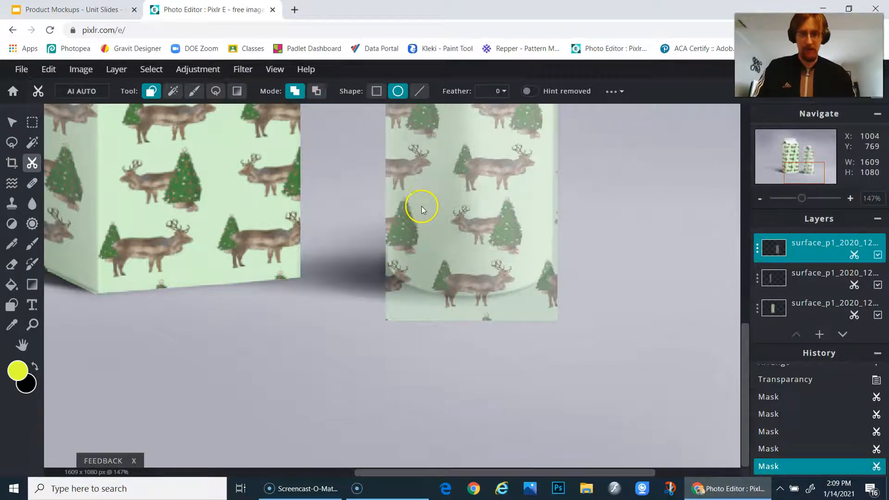
{"action": "left_click_drag", "start_coordinate": [423, 204], "coordinate": [402, 358]}
{"action": "mouse_move", "coordinate": [411, 241]}
{"action": "left_mouse_down"}
{"action": "mouse_move", "coordinate": [399, 333]}
{"action": "mouse_move", "coordinate": [383, 294]}
{"action": "mouse_move", "coordinate": [399, 252]}
{"action": "left_mouse_up"}
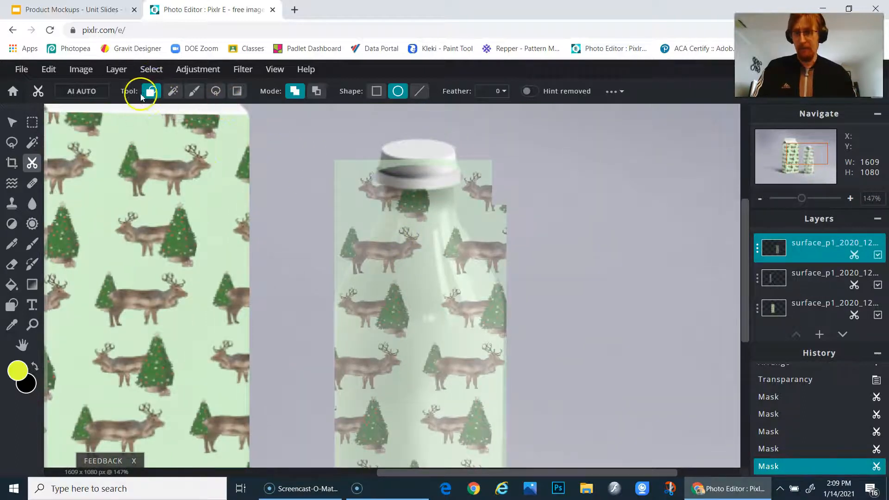
Step: Set up the mask tool as a hard round 10 px brush in remove mode
{"action": "left_click", "coordinate": [196, 96]}
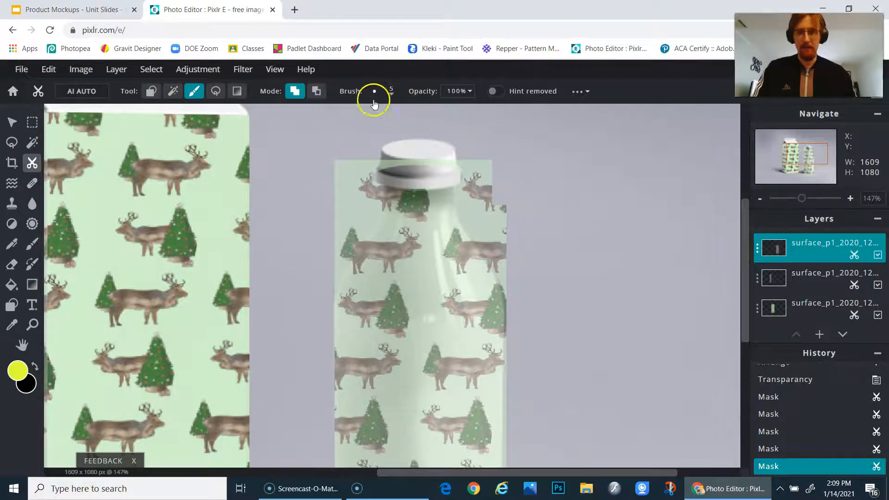
{"action": "left_click", "coordinate": [313, 92]}
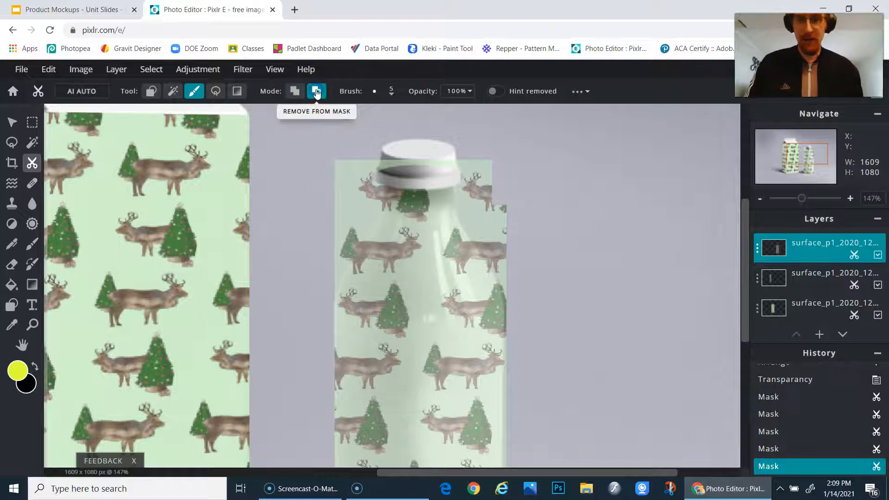
{"action": "left_click", "coordinate": [392, 95]}
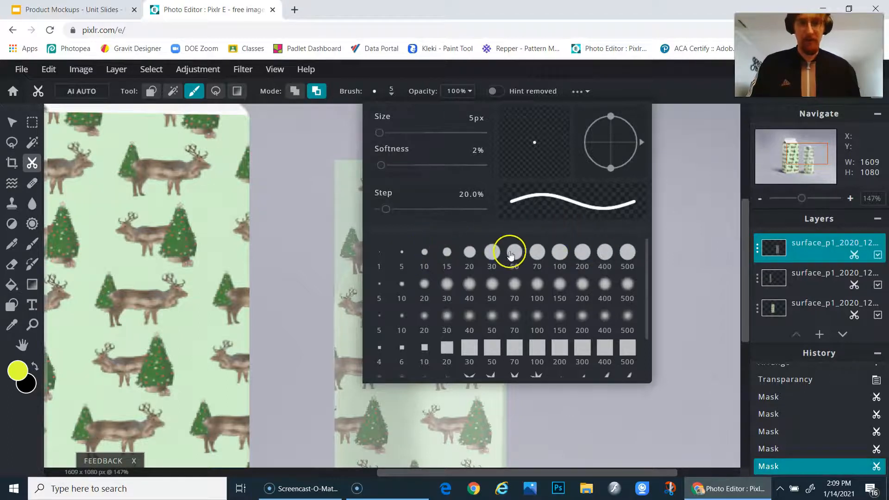
{"action": "left_click", "coordinate": [425, 253]}
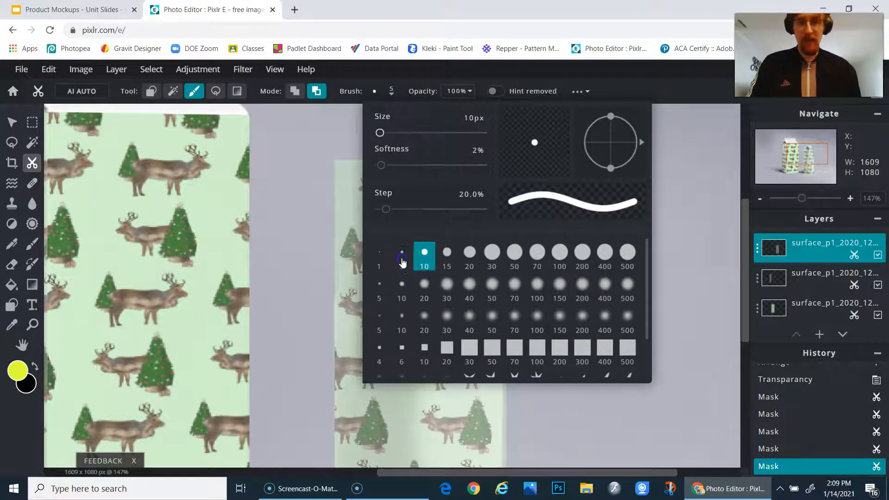
{"action": "left_click", "coordinate": [401, 253]}
{"action": "left_click", "coordinate": [379, 253]}
{"action": "left_click", "coordinate": [416, 255]}
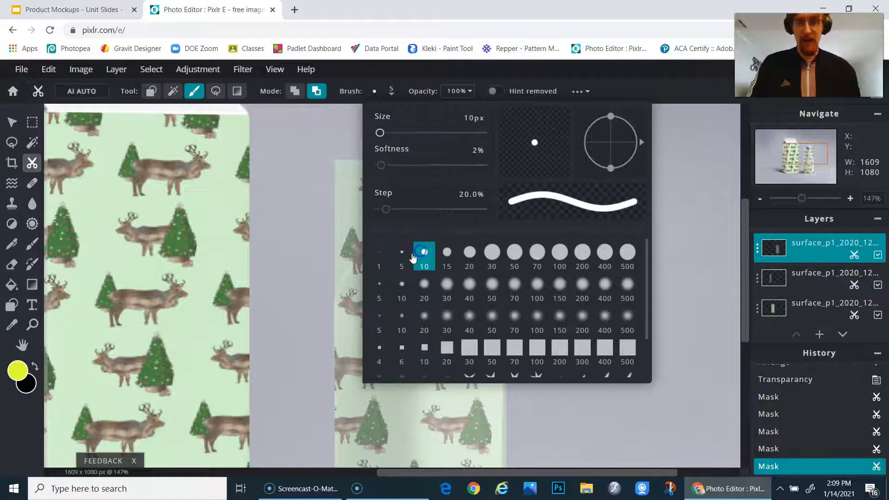
{"action": "left_click", "coordinate": [307, 175]}
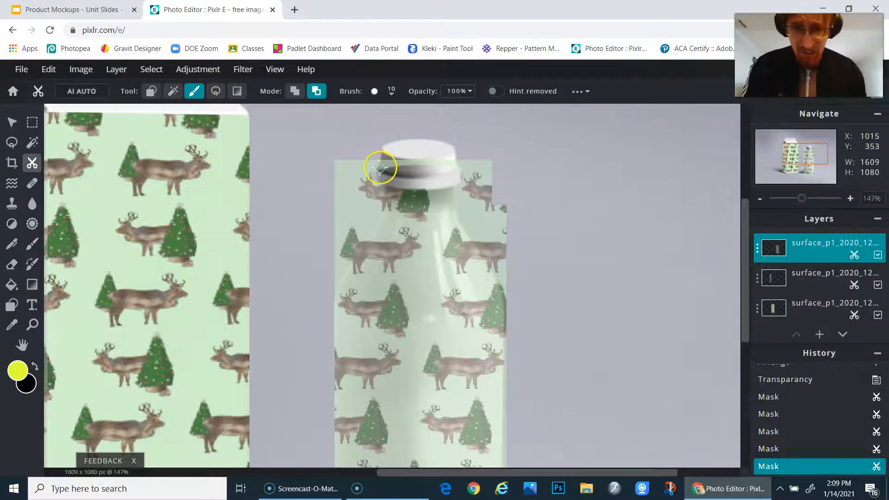
Step: Brush away the pattern along both outer edges of the bottle's neck and shoulders with the 10 px mask brush
{"action": "scroll", "coordinate": [459, 162], "scroll_direction": "up", "scroll_amount": 5}
{"action": "mouse_move", "coordinate": [463, 161]}
{"action": "left_mouse_down"}
{"action": "mouse_move", "coordinate": [439, 170]}
{"action": "mouse_move", "coordinate": [447, 174]}
{"action": "mouse_move", "coordinate": [291, 162]}
{"action": "left_mouse_up"}
{"action": "left_click_drag", "start_coordinate": [400, 176], "coordinate": [343, 140]}
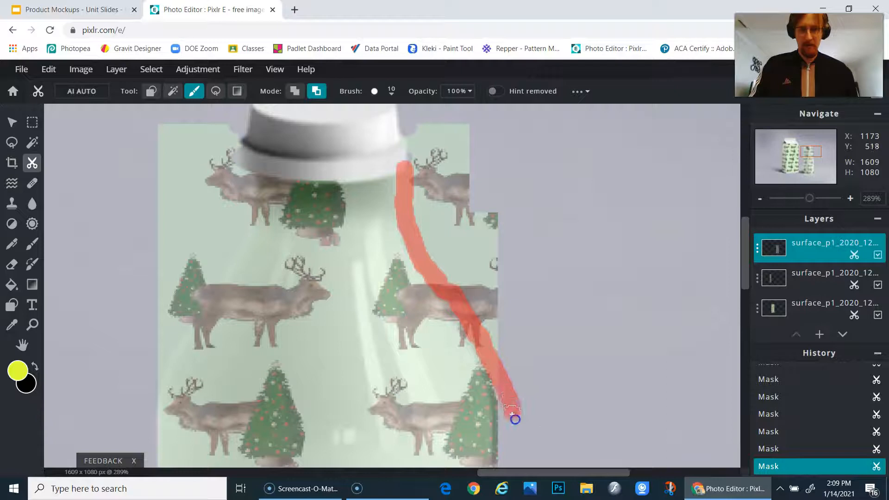
{"action": "left_click_drag", "start_coordinate": [515, 419], "coordinate": [515, 420]}
{"action": "left_click_drag", "start_coordinate": [413, 139], "coordinate": [406, 144]}
{"action": "left_click", "coordinate": [392, 94]}
{"action": "left_click", "coordinate": [230, 131]}
{"action": "left_click_drag", "start_coordinate": [245, 177], "coordinate": [241, 202]}
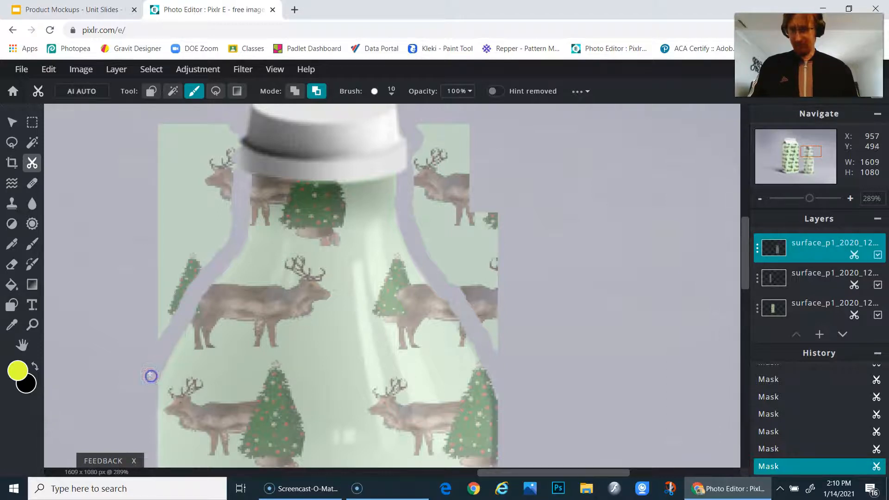
Step: Enlarge the mask brush to 50 px and erase the leftover pattern outside the bottle's neck and shoulders on both sides
{"action": "left_click", "coordinate": [374, 92]}
{"action": "left_click", "coordinate": [391, 92]}
{"action": "left_click", "coordinate": [379, 93]}
{"action": "left_click", "coordinate": [379, 94]}
{"action": "left_click", "coordinate": [375, 92]}
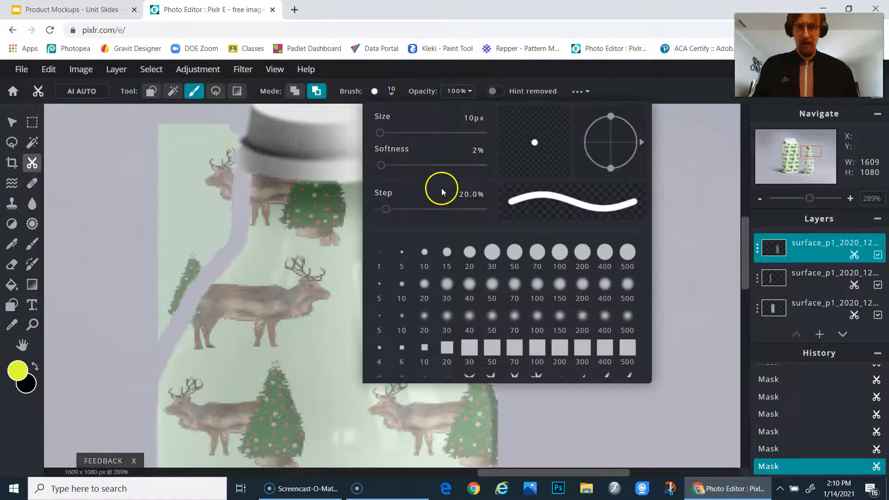
{"action": "left_click", "coordinate": [514, 254]}
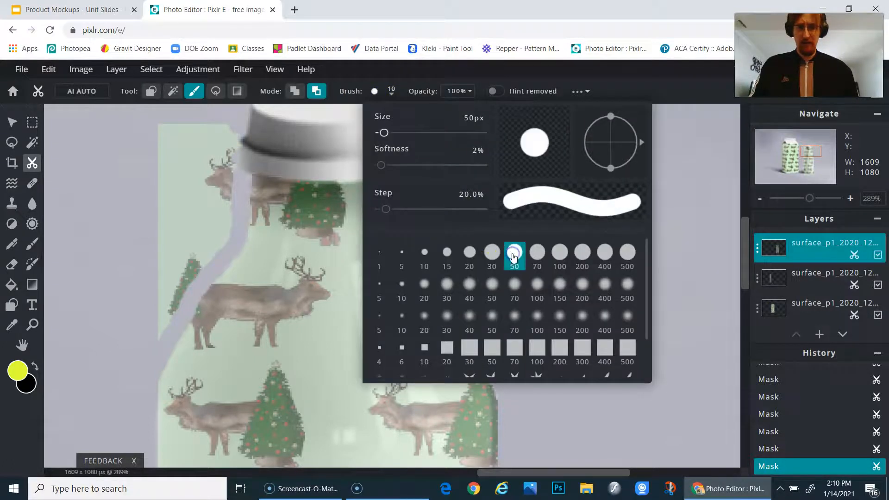
{"action": "left_click", "coordinate": [681, 160]}
{"action": "mouse_move", "coordinate": [435, 179]}
{"action": "left_mouse_down"}
{"action": "mouse_move", "coordinate": [437, 143]}
{"action": "mouse_move", "coordinate": [452, 144]}
{"action": "mouse_move", "coordinate": [464, 246]}
{"action": "mouse_move", "coordinate": [521, 313]}
{"action": "mouse_move", "coordinate": [532, 341]}
{"action": "left_mouse_up"}
{"action": "mouse_move", "coordinate": [191, 110]}
{"action": "left_mouse_down"}
{"action": "mouse_move", "coordinate": [218, 137]}
{"action": "mouse_move", "coordinate": [192, 218]}
{"action": "mouse_move", "coordinate": [134, 314]}
{"action": "left_mouse_up"}
{"action": "left_click_drag", "start_coordinate": [153, 133], "coordinate": [145, 185]}
Step: Brush away the pattern below the bottle's curved base, following its rounded bottom edge
{"action": "mouse_move", "coordinate": [445, 234]}
{"action": "left_mouse_down"}
{"action": "mouse_move", "coordinate": [439, 172]}
{"action": "mouse_move", "coordinate": [385, 174]}
{"action": "mouse_move", "coordinate": [365, 199]}
{"action": "mouse_move", "coordinate": [439, 109]}
{"action": "mouse_move", "coordinate": [563, 180]}
{"action": "mouse_move", "coordinate": [591, 159]}
{"action": "mouse_move", "coordinate": [579, 189]}
{"action": "mouse_move", "coordinate": [546, 166]}
{"action": "mouse_move", "coordinate": [577, 182]}
{"action": "left_mouse_up"}
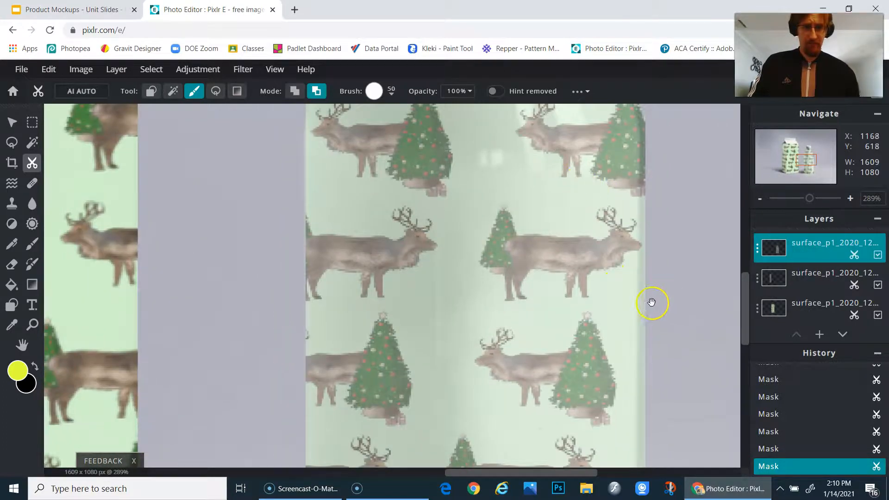
{"action": "left_click_drag", "start_coordinate": [652, 302], "coordinate": [608, 134]}
{"action": "left_click_drag", "start_coordinate": [613, 277], "coordinate": [601, 164]}
{"action": "left_click_drag", "start_coordinate": [586, 328], "coordinate": [588, 168]}
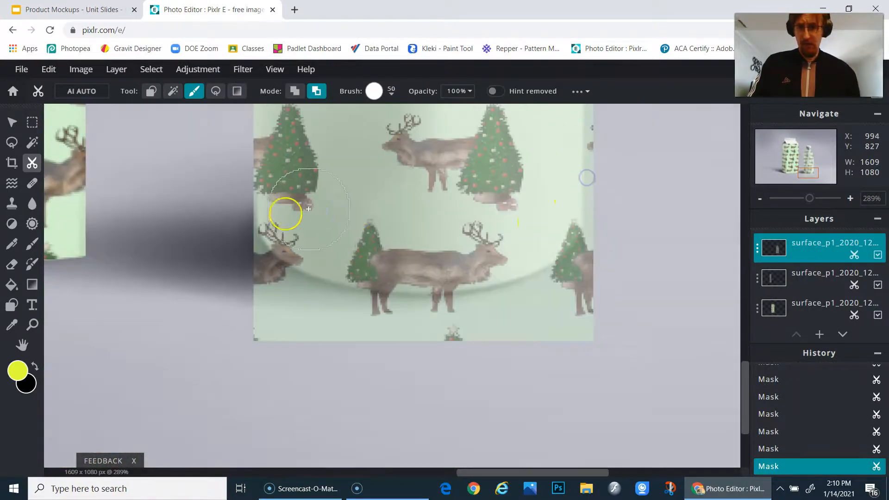
{"action": "mouse_move", "coordinate": [218, 266]}
{"action": "left_mouse_down"}
{"action": "mouse_move", "coordinate": [310, 318]}
{"action": "mouse_move", "coordinate": [389, 336]}
{"action": "mouse_move", "coordinate": [464, 332]}
{"action": "mouse_move", "coordinate": [565, 307]}
{"action": "left_mouse_up"}
{"action": "left_click", "coordinate": [599, 288]}
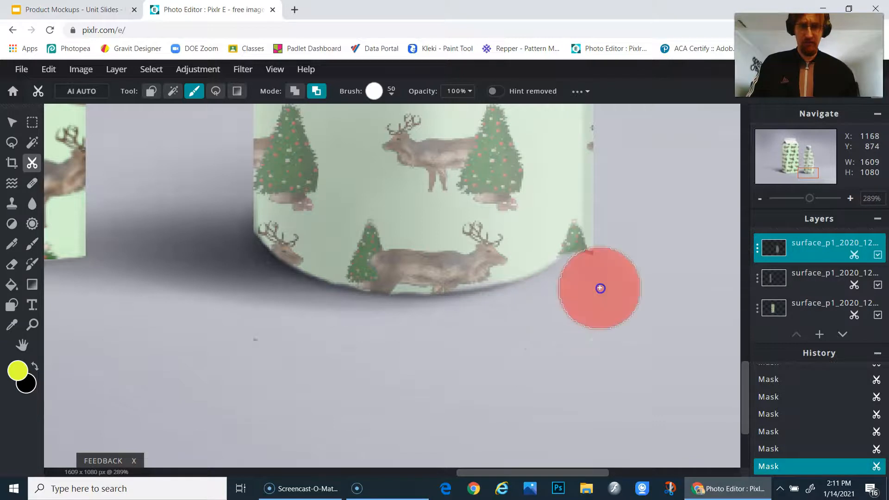
{"action": "left_click", "coordinate": [603, 311]}
Step: Remove thin strips of pattern along the bottle's right edge with straight line shape masks in remove mode
{"action": "left_click_drag", "start_coordinate": [627, 147], "coordinate": [576, 304]}
{"action": "left_click_drag", "start_coordinate": [575, 204], "coordinate": [559, 260]}
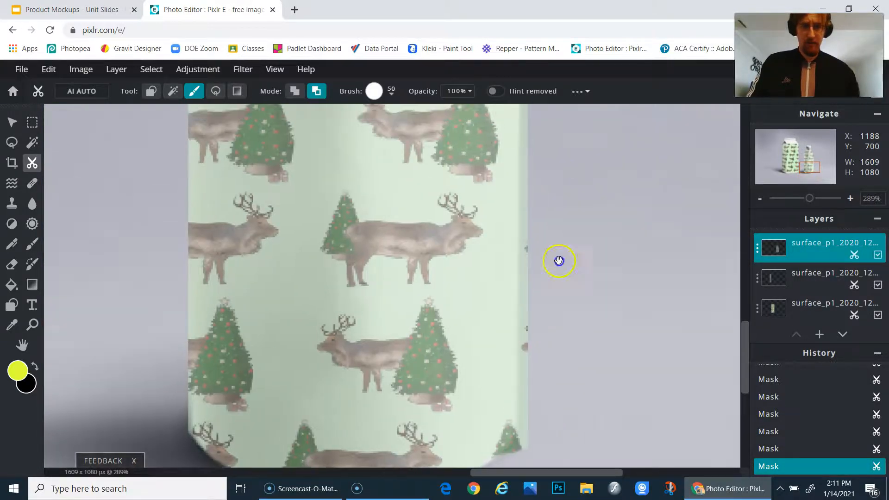
{"action": "left_click_drag", "start_coordinate": [564, 155], "coordinate": [548, 256]}
{"action": "left_click_drag", "start_coordinate": [537, 196], "coordinate": [530, 250]}
{"action": "left_click_drag", "start_coordinate": [522, 155], "coordinate": [511, 234]}
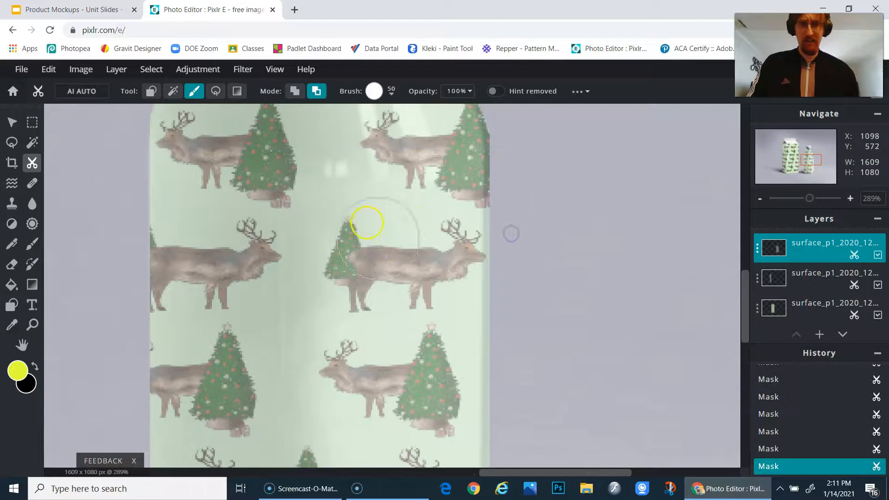
{"action": "left_click", "coordinate": [151, 90]}
{"action": "left_click", "coordinate": [399, 91]}
{"action": "left_click", "coordinate": [425, 92]}
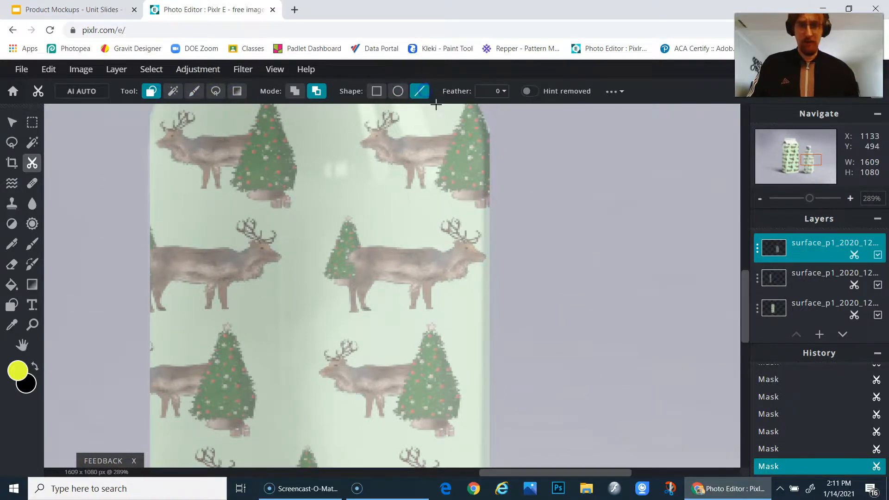
{"action": "left_click_drag", "start_coordinate": [489, 130], "coordinate": [482, 405]}
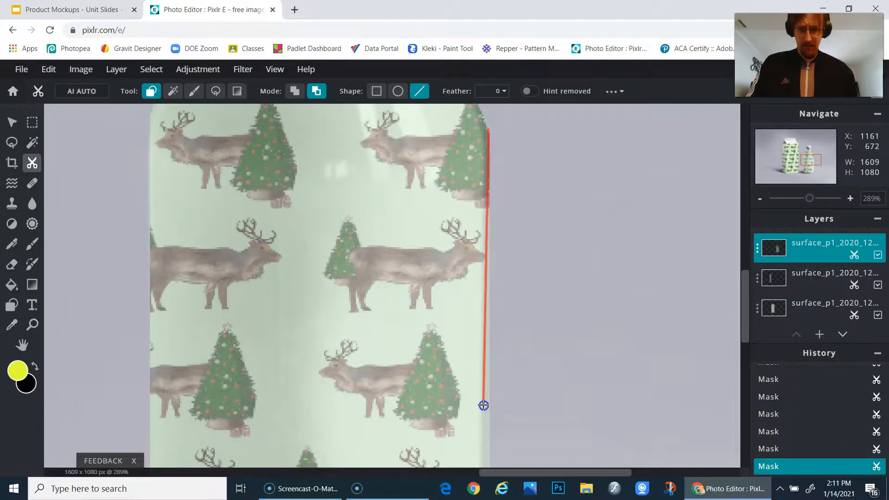
{"action": "scroll", "coordinate": [468, 171], "scroll_direction": "down", "scroll_amount": 4}
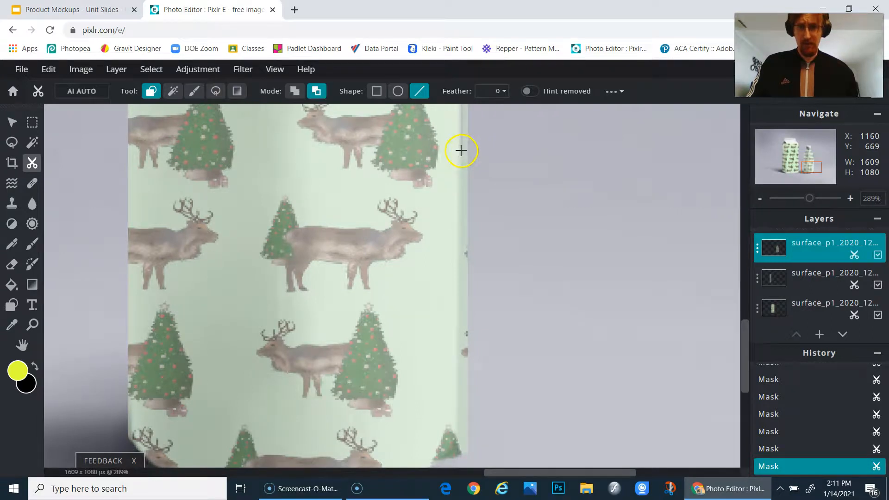
{"action": "left_click_drag", "start_coordinate": [460, 225], "coordinate": [458, 461]}
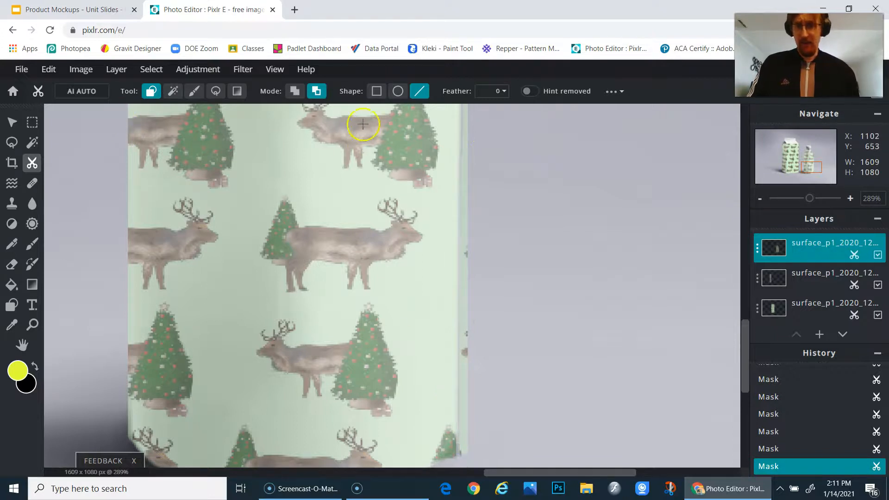
Step: Erase the remaining sliver of pattern beyond the bottle's right edge from the base up to the shoulder with the 50 px mask brush
{"action": "left_click", "coordinate": [194, 91]}
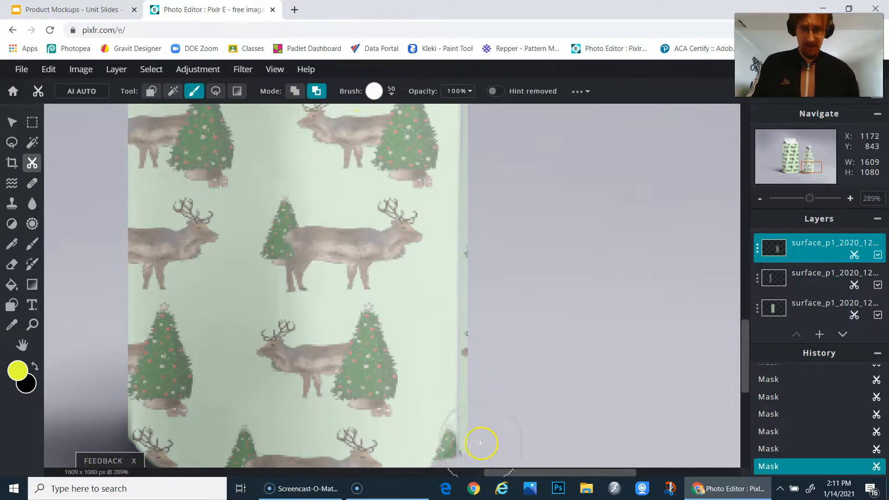
{"action": "left_click", "coordinate": [499, 431]}
{"action": "left_click_drag", "start_coordinate": [499, 430], "coordinate": [502, 408]}
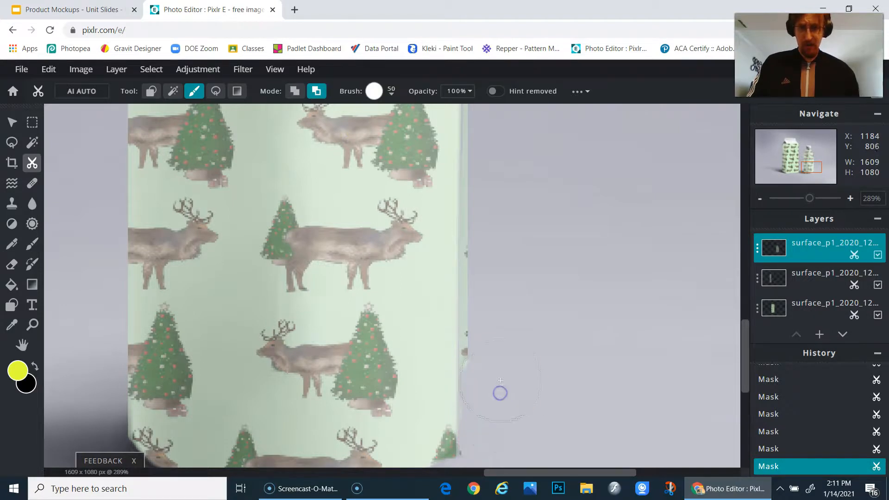
{"action": "left_click_drag", "start_coordinate": [498, 352], "coordinate": [497, 340]}
{"action": "left_click", "coordinate": [499, 312]}
{"action": "left_click_drag", "start_coordinate": [500, 282], "coordinate": [500, 277]}
{"action": "left_click_drag", "start_coordinate": [499, 260], "coordinate": [499, 256]}
{"action": "left_click_drag", "start_coordinate": [499, 235], "coordinate": [499, 229]}
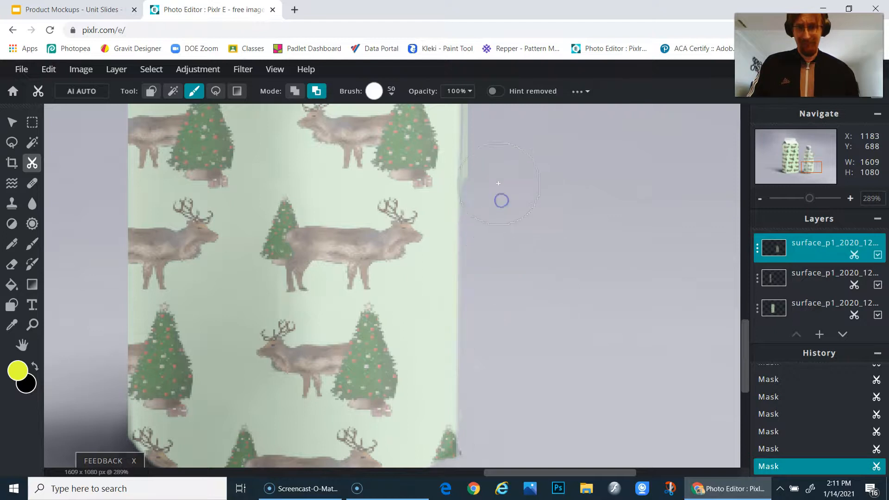
{"action": "left_click_drag", "start_coordinate": [502, 163], "coordinate": [482, 293]}
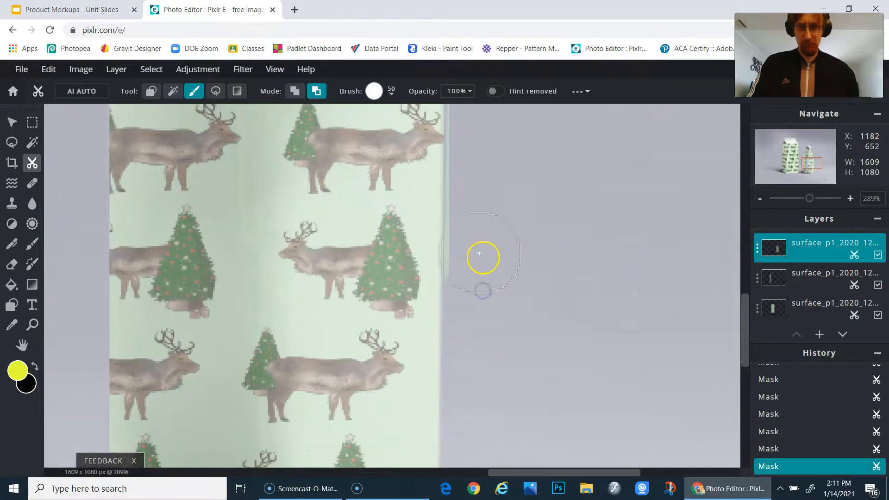
{"action": "left_click_drag", "start_coordinate": [484, 244], "coordinate": [481, 241]}
{"action": "left_click_drag", "start_coordinate": [484, 220], "coordinate": [484, 216]}
{"action": "left_click_drag", "start_coordinate": [482, 166], "coordinate": [482, 163]}
{"action": "left_click_drag", "start_coordinate": [485, 152], "coordinate": [484, 149]}
{"action": "left_click_drag", "start_coordinate": [485, 151], "coordinate": [485, 282]}
{"action": "left_click", "coordinate": [486, 248]}
{"action": "left_click_drag", "start_coordinate": [486, 216], "coordinate": [486, 213]}
{"action": "left_click_drag", "start_coordinate": [486, 195], "coordinate": [486, 192]}
{"action": "left_click_drag", "start_coordinate": [488, 178], "coordinate": [486, 153]}
Step: Restore the bottle pattern layer to full opacity and set the carton side pattern layer's transparency to 100
{"action": "scroll", "coordinate": [372, 240], "scroll_direction": "down", "scroll_amount": 2}
{"action": "scroll", "coordinate": [373, 241], "scroll_direction": "down", "scroll_amount": 3}
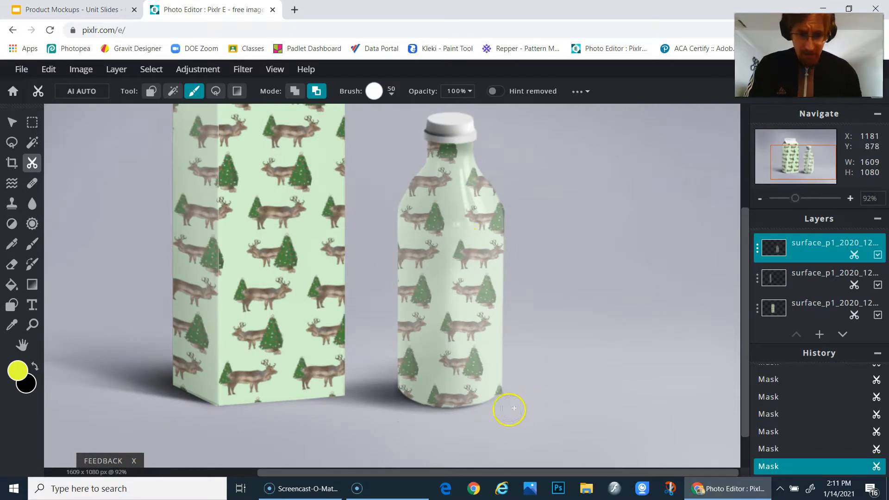
{"action": "scroll", "coordinate": [513, 343], "scroll_direction": "down", "scroll_amount": 1}
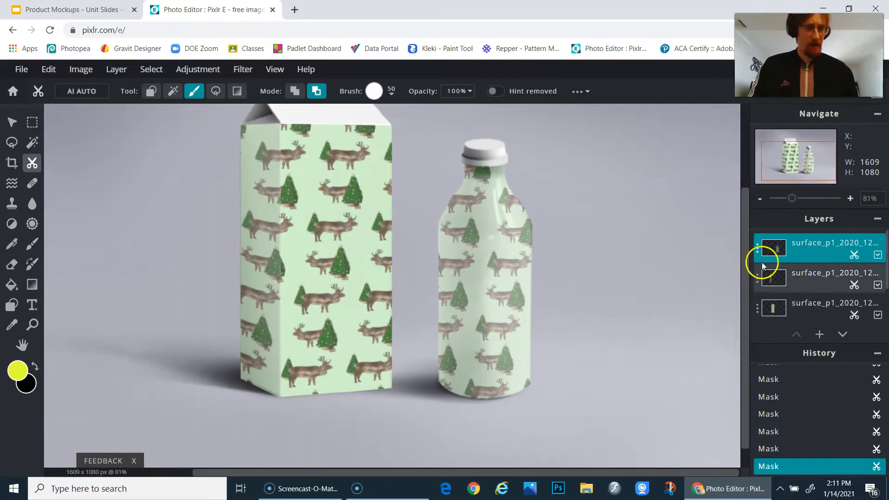
{"action": "left_click", "coordinate": [757, 248]}
{"action": "left_click_drag", "start_coordinate": [687, 332], "coordinate": [745, 332]}
{"action": "left_click", "coordinate": [814, 285]}
{"action": "left_click", "coordinate": [755, 278]}
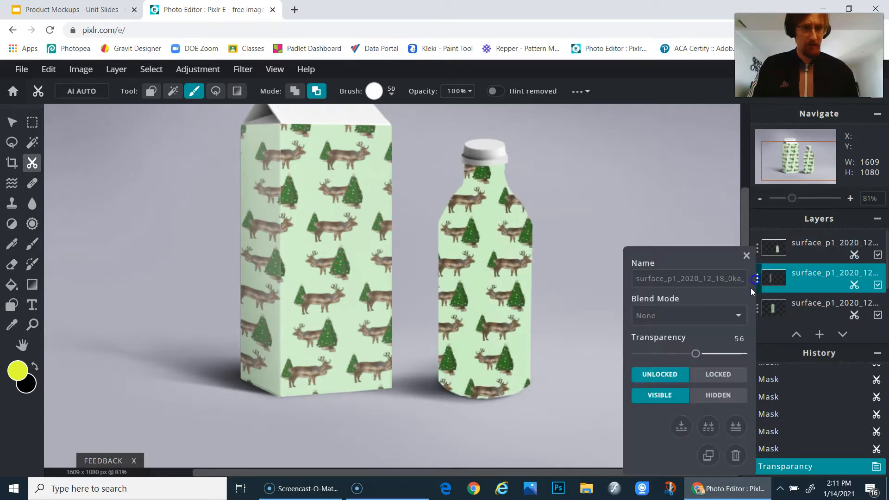
{"action": "left_click_drag", "start_coordinate": [681, 357], "coordinate": [787, 349]}
{"action": "scroll", "coordinate": [500, 290], "scroll_direction": "down", "scroll_amount": 2}
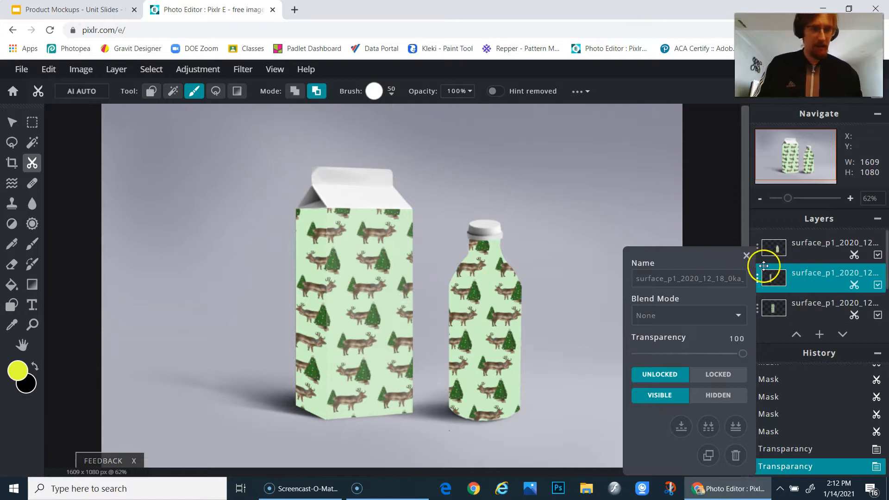
{"action": "left_click", "coordinate": [749, 258]}
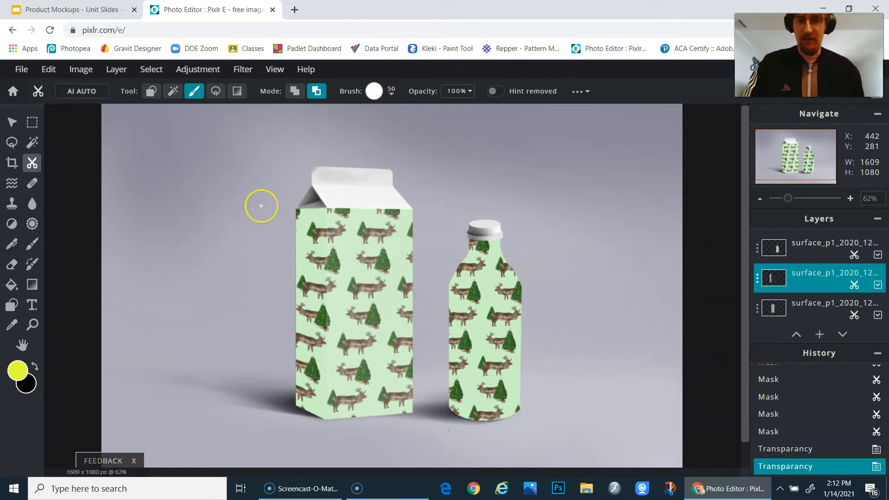
{"action": "scroll", "coordinate": [398, 259], "scroll_direction": "down", "scroll_amount": 1}
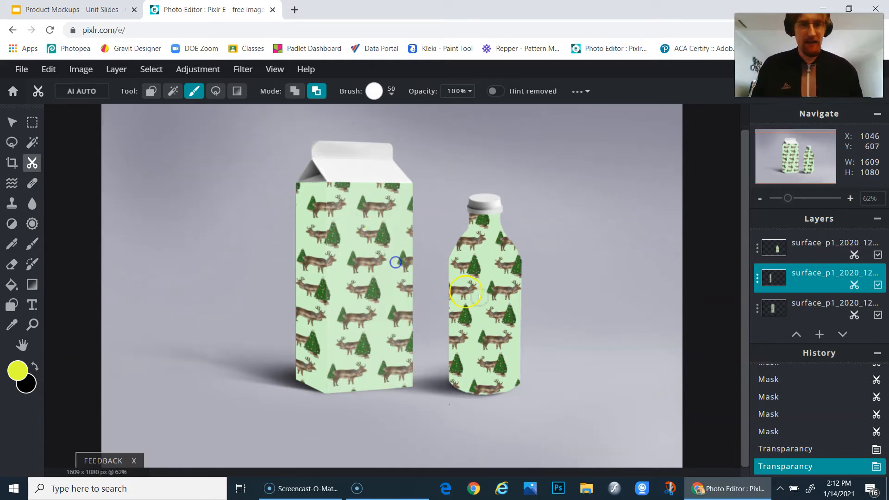